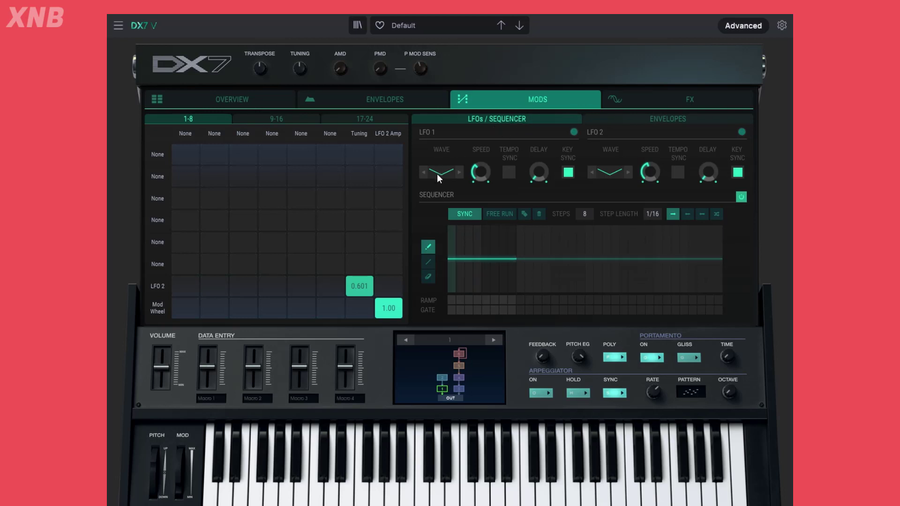
# - Try the Sine wave on LFO 1 and return its wave to Triangle
pyautogui.moveTo(480, 174)
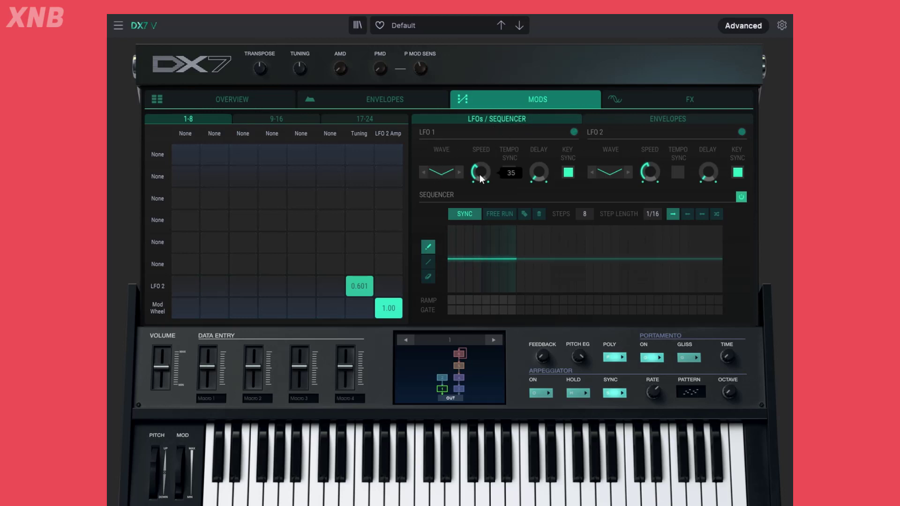
pyautogui.click(442, 173)
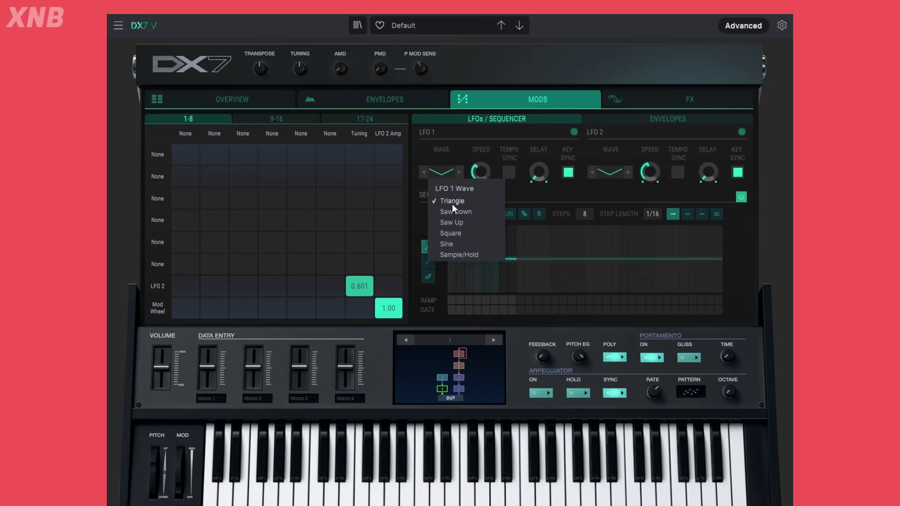
pyautogui.click(452, 247)
pyautogui.click(446, 174)
pyautogui.click(453, 202)
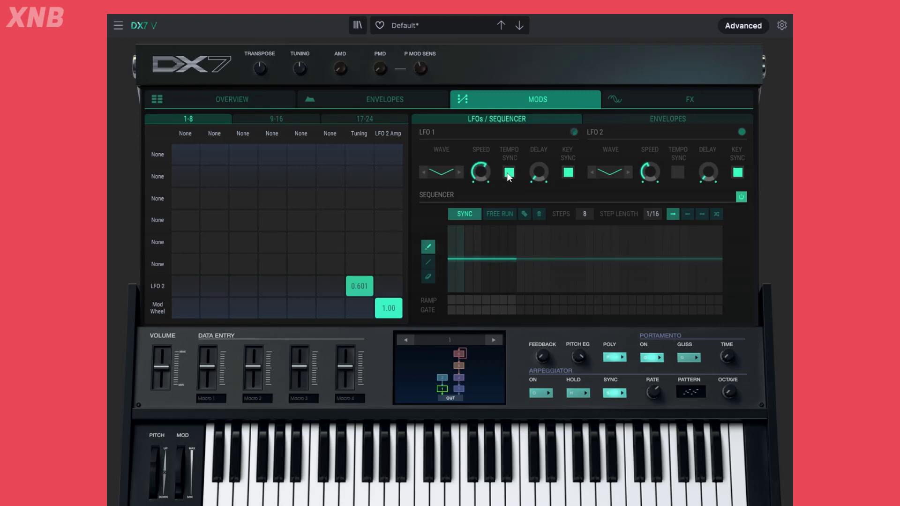
# - Try raising LFO 1's delay to 60 and toggling its key sync
pyautogui.moveTo(538, 173); pyautogui.dragTo(538, 126)
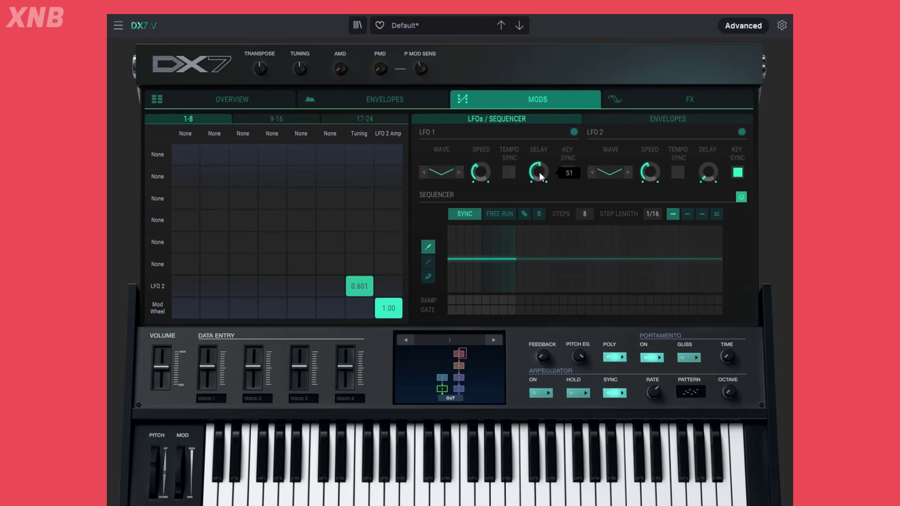
pyautogui.moveTo(540, 174); pyautogui.dragTo(544, 162)
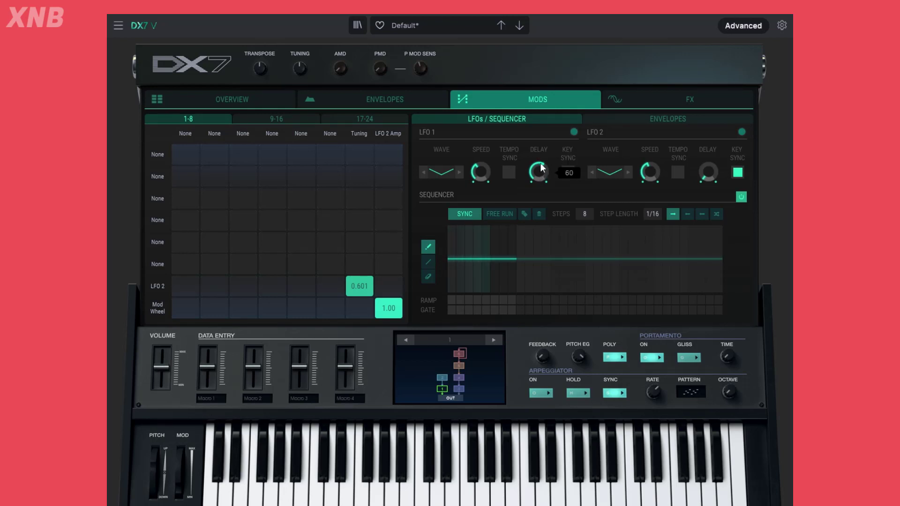
pyautogui.click(566, 172)
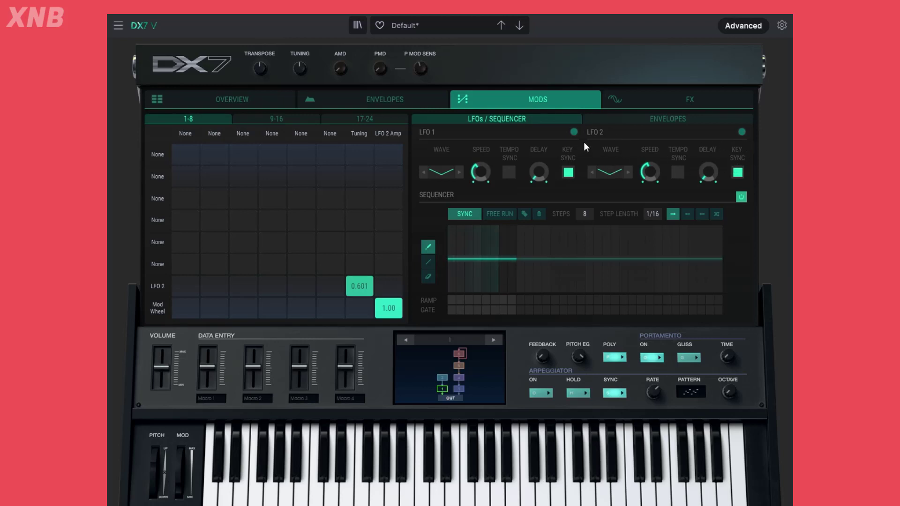
# - Reload the Default preset from the Template category
pyautogui.click(443, 29)
pyautogui.moveTo(431, 186)
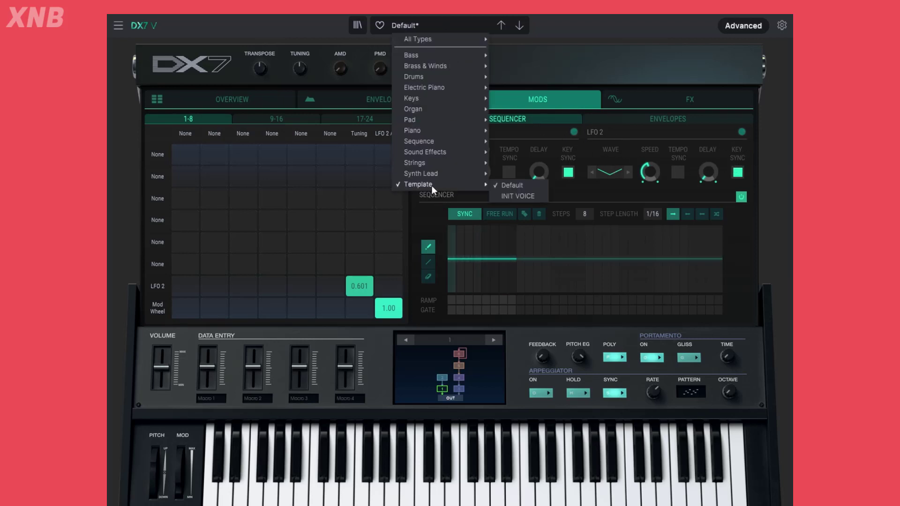
pyautogui.click(511, 186)
# - Set operator OP2's level to 77 on the synth's overview page
pyautogui.click(237, 100)
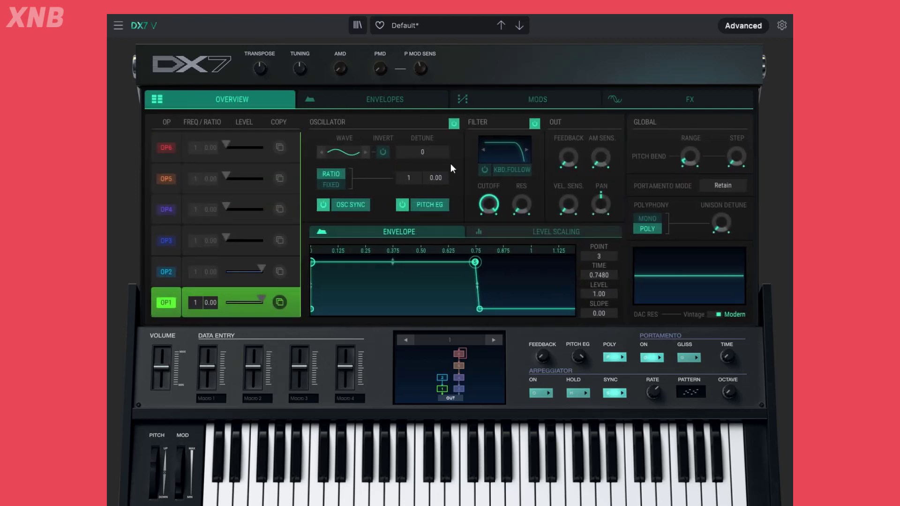
pyautogui.click(547, 90)
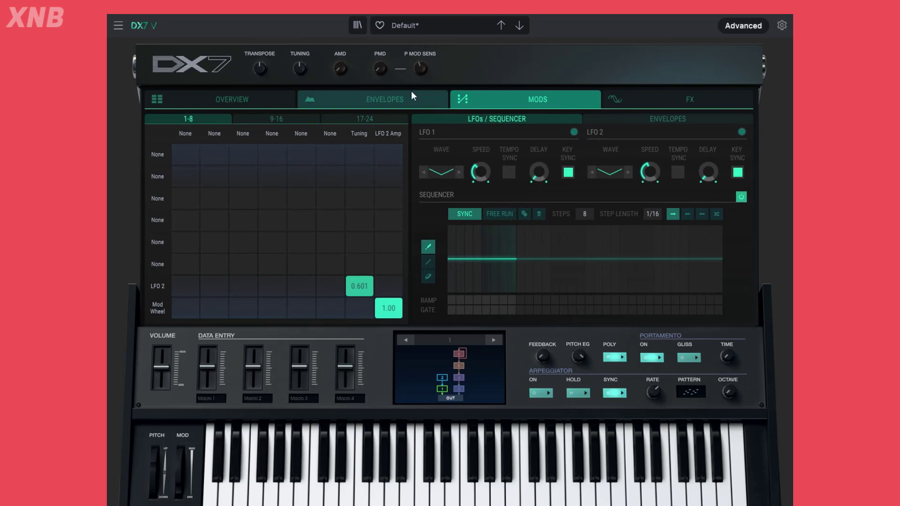
pyautogui.click(243, 98)
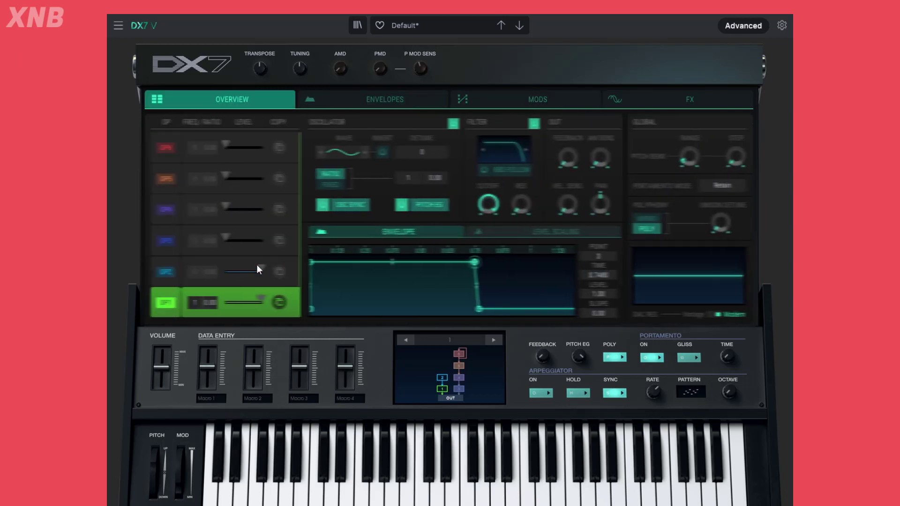
pyautogui.moveTo(270, 266); pyautogui.dragTo(253, 268)
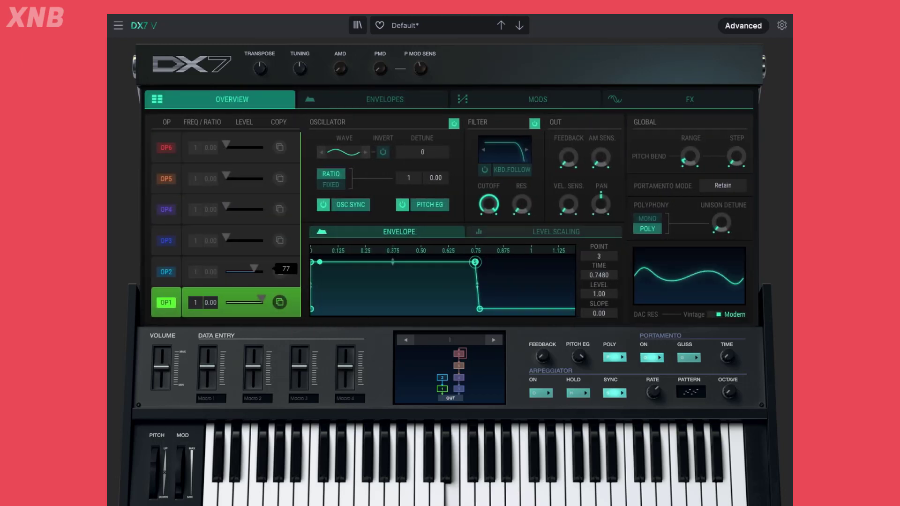
# - Assign LFO 1 as the source of the modulation matrix's first row
pyautogui.click(543, 95)
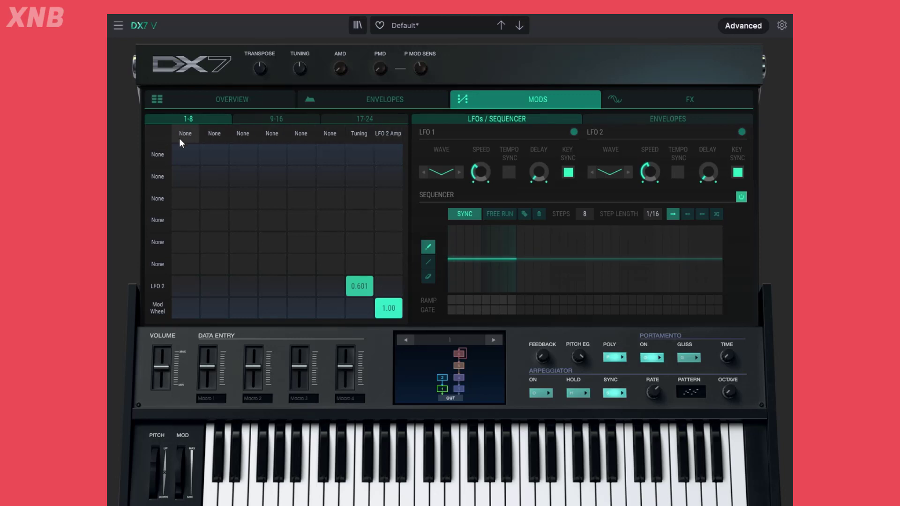
pyautogui.click(157, 158)
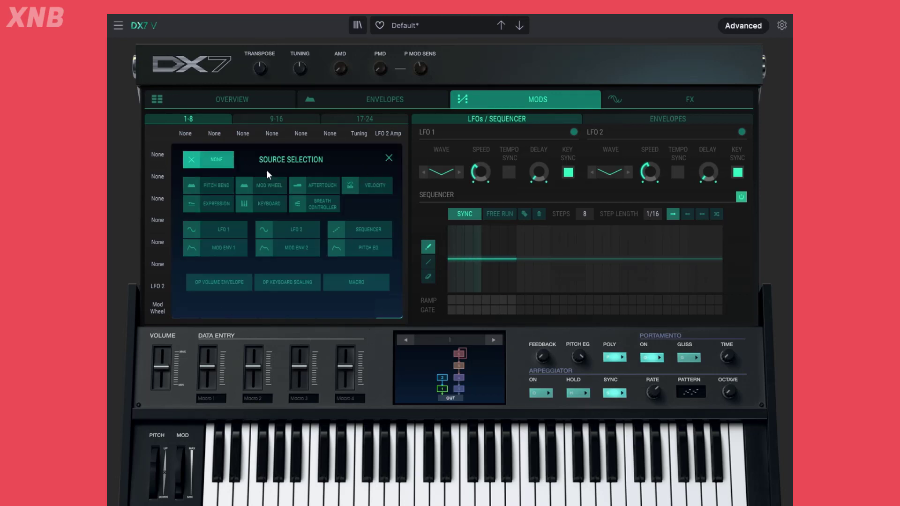
pyautogui.click(222, 231)
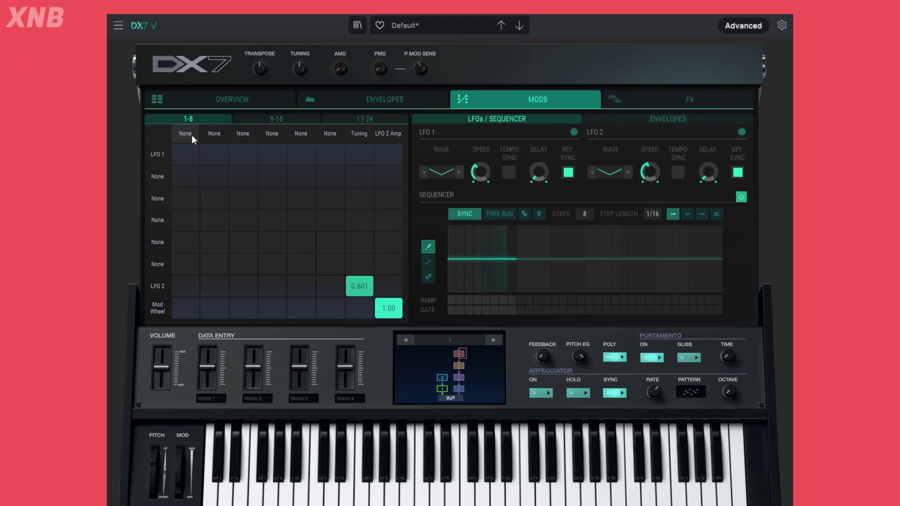
pyautogui.click(229, 98)
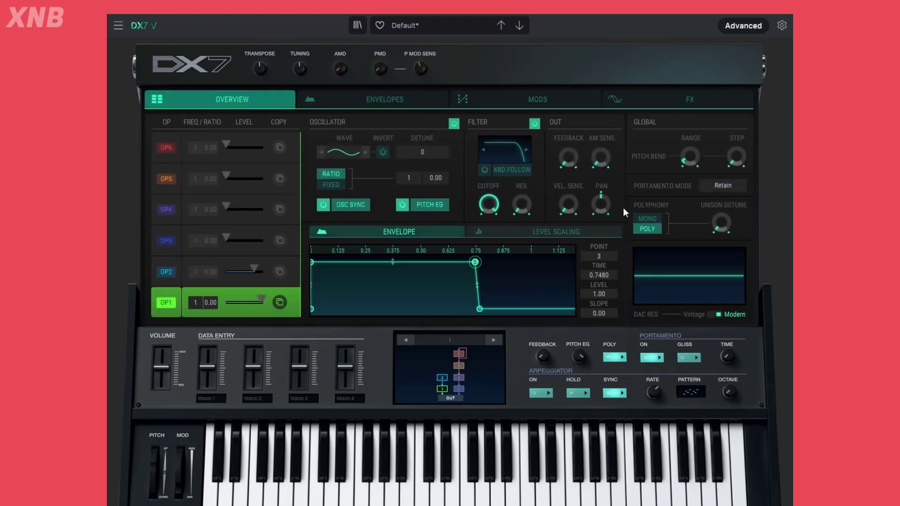
pyautogui.click(412, 100)
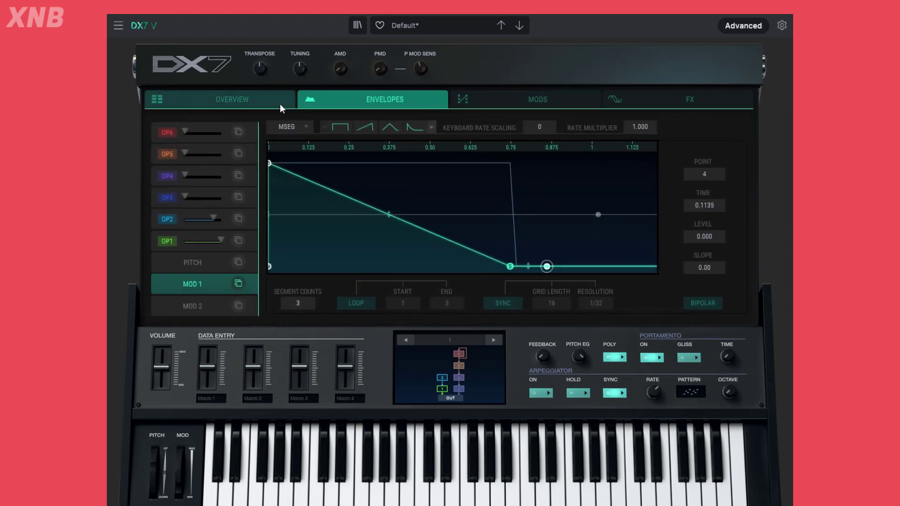
pyautogui.click(492, 105)
pyautogui.click(250, 99)
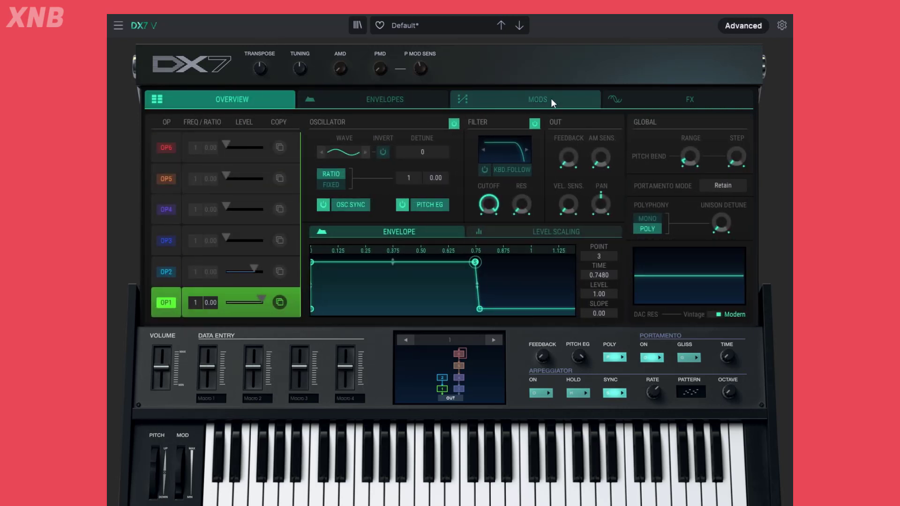
# - Set the matrix's first destination to OP 1 pitch frequency and give LFO 1 a modulation amount of 1.00 on it
pyautogui.click(550, 99)
pyautogui.click(185, 134)
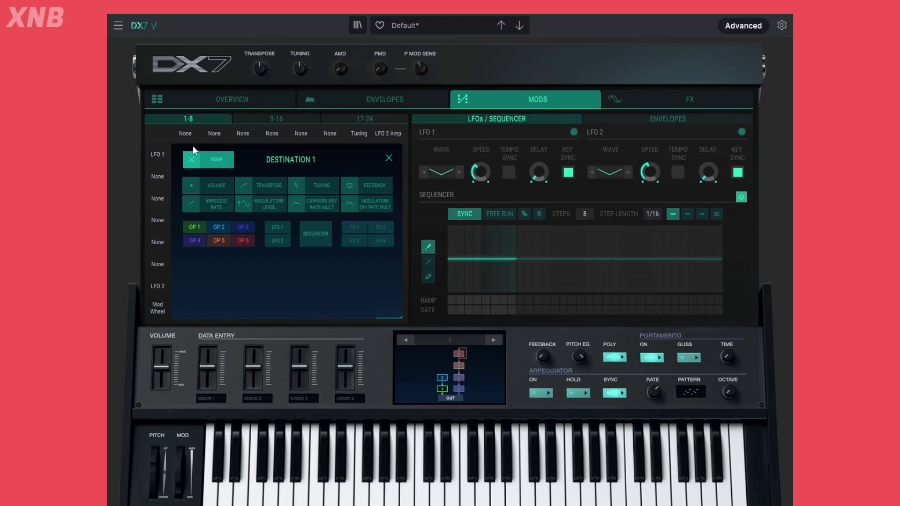
pyautogui.click(199, 228)
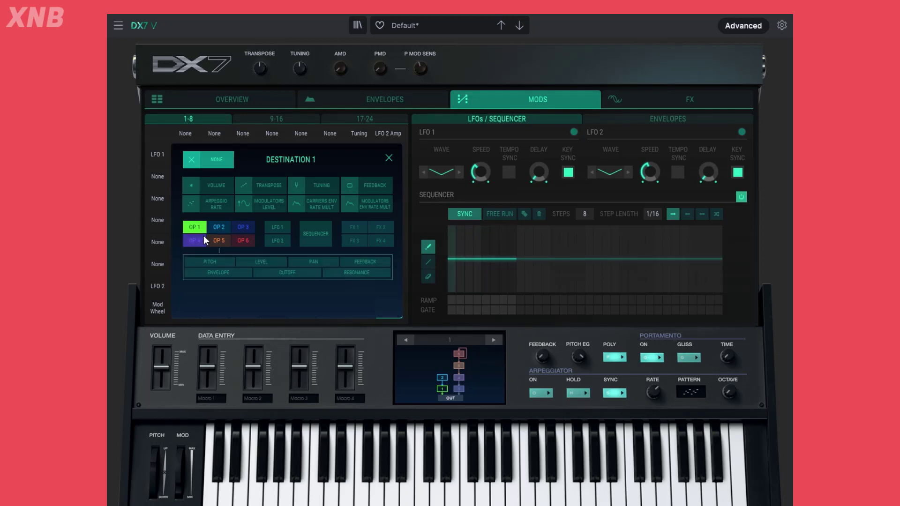
pyautogui.click(219, 260)
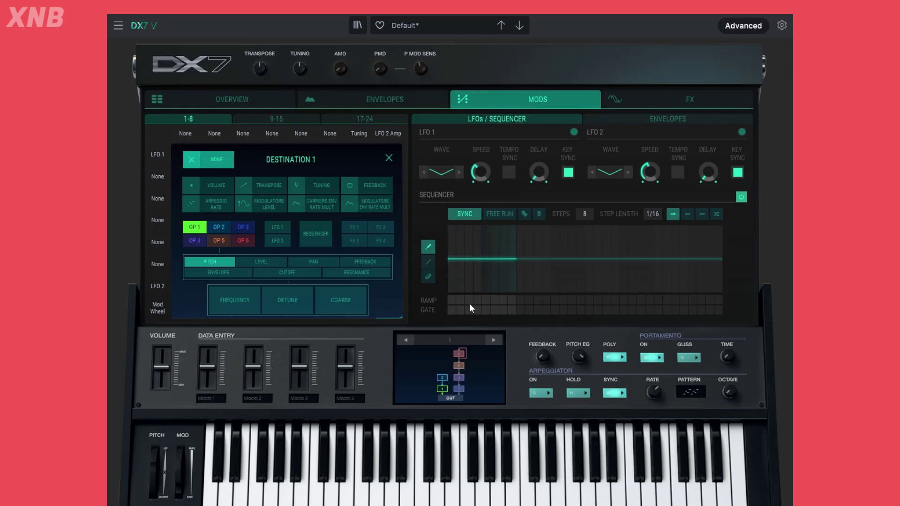
pyautogui.click(237, 302)
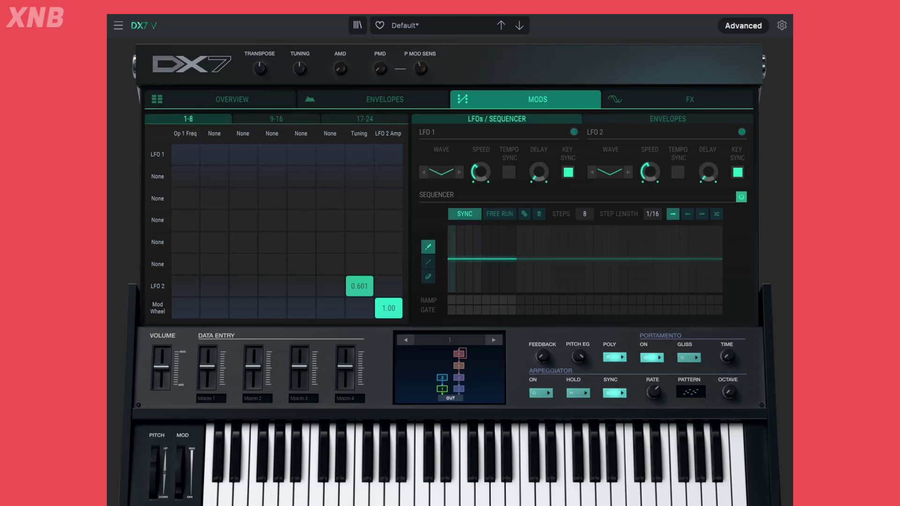
pyautogui.click(192, 157)
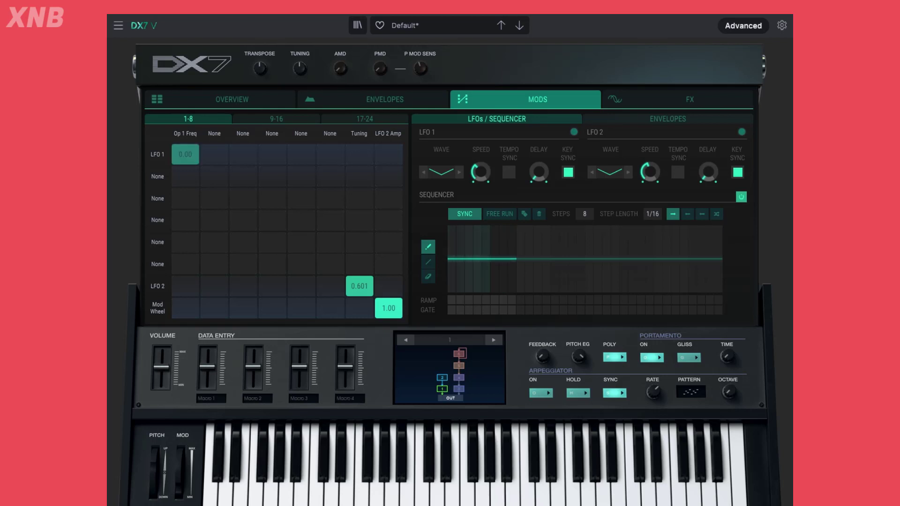
pyautogui.moveTo(192, 158)
pyautogui.mouseDown()
pyautogui.moveTo(192, 196)
pyautogui.moveTo(192, 152)
pyautogui.mouseUp()
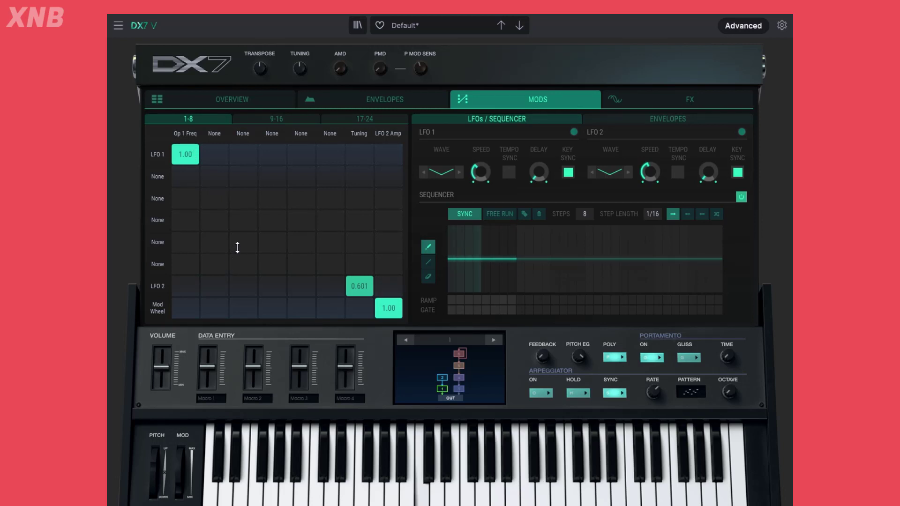
# - Set LFO 1's wave to Sine and vary its speed
pyautogui.click(445, 171)
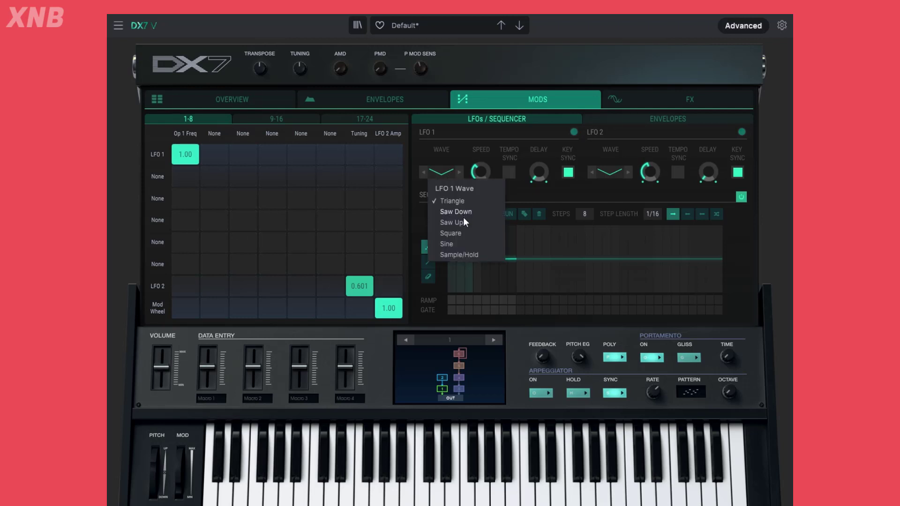
pyautogui.click(454, 244)
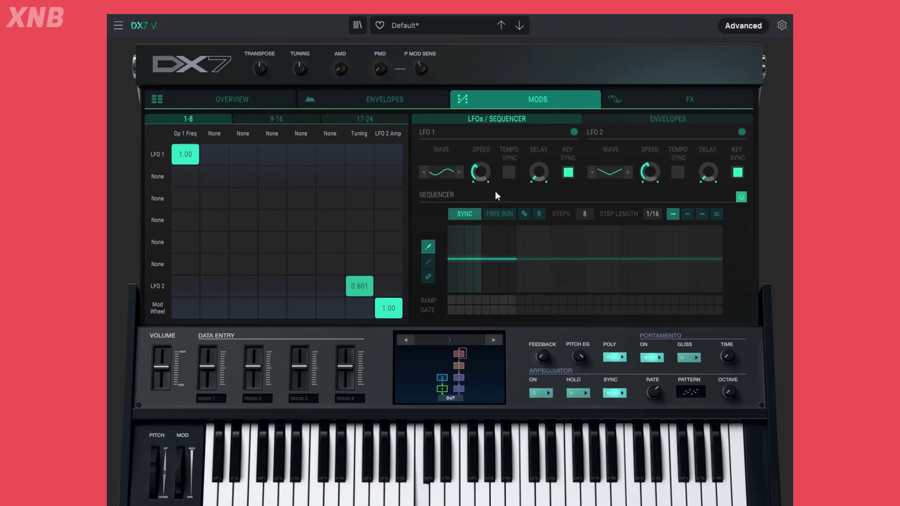
pyautogui.click(509, 172)
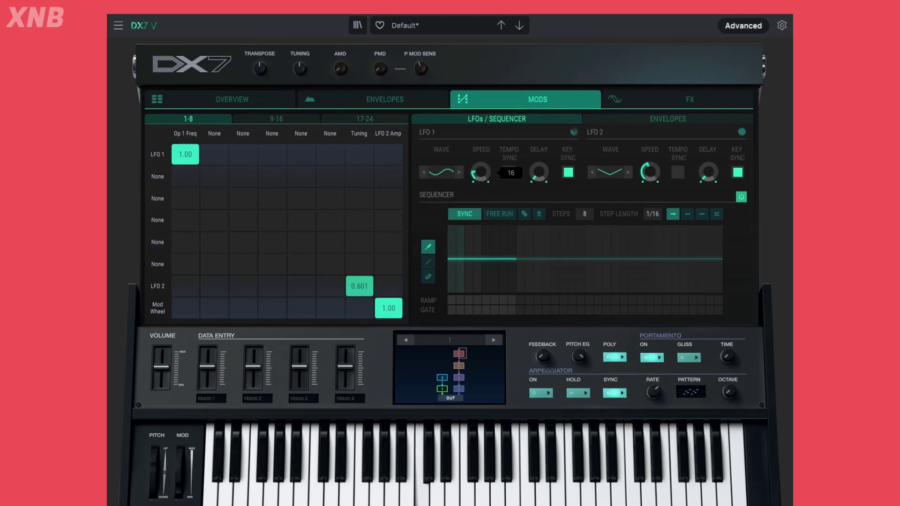
pyautogui.moveTo(481, 172); pyautogui.dragTo(480, 142)
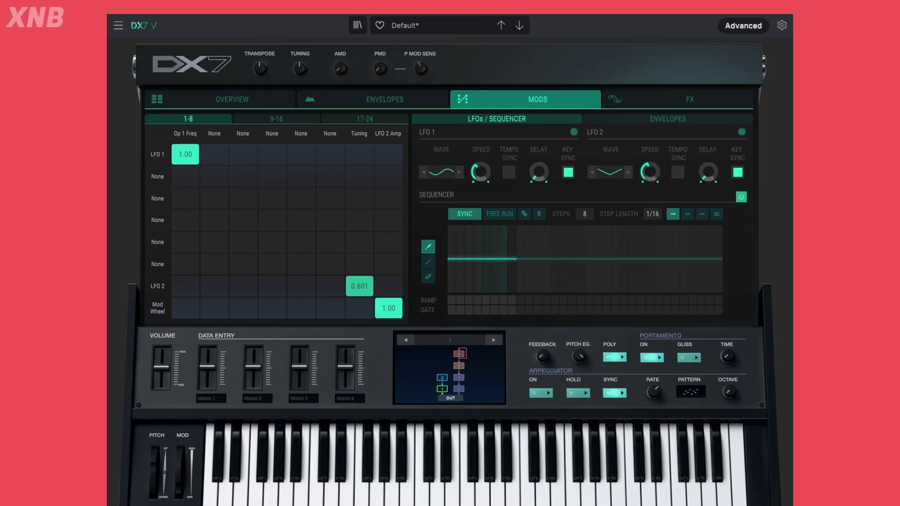
# - Try Coarse and Detune as OP 1 pitch targets in the first destination, and return it to Frequency
pyautogui.click(192, 133)
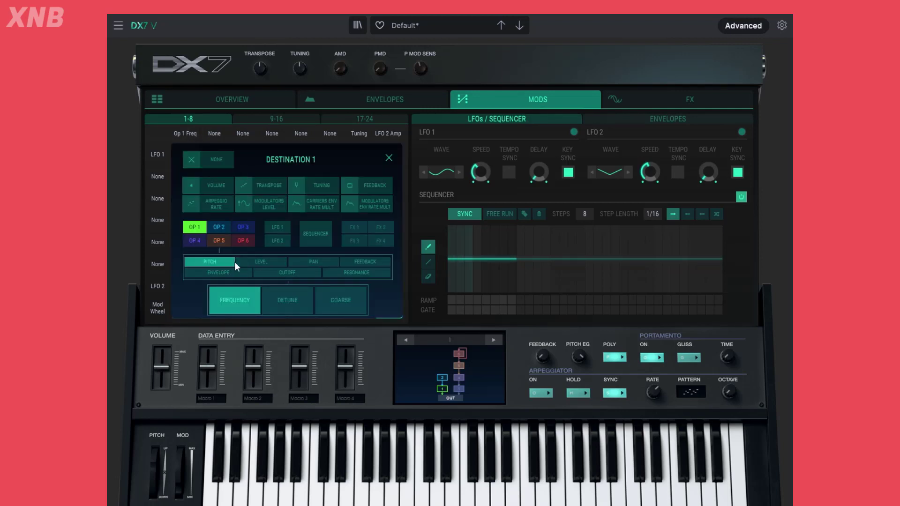
pyautogui.click(342, 301)
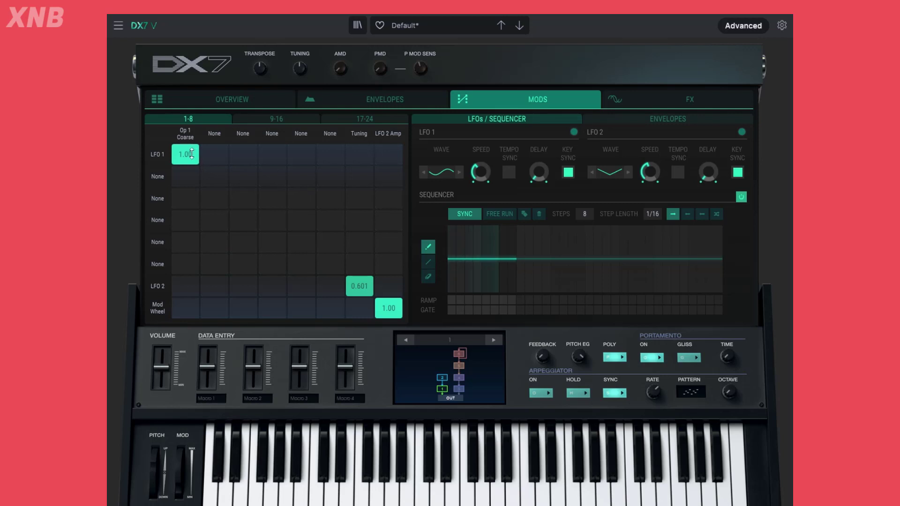
pyautogui.click(183, 136)
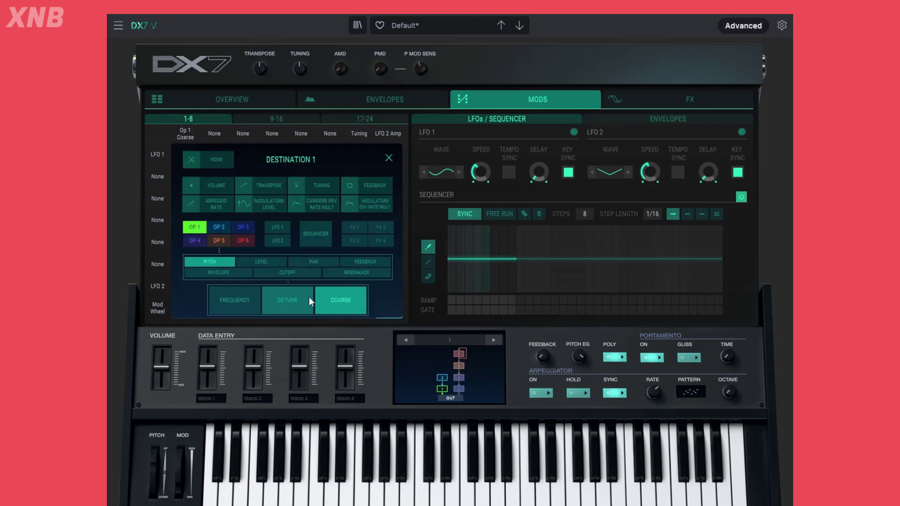
pyautogui.click(194, 131)
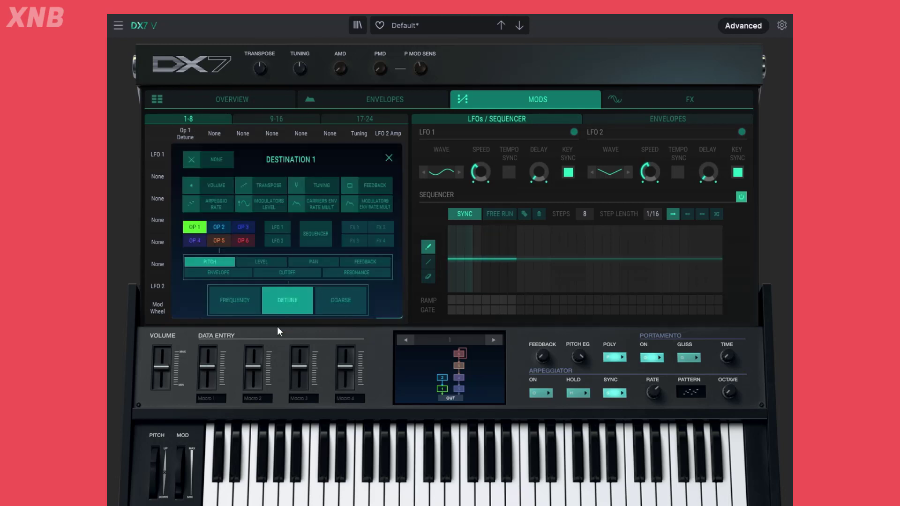
pyautogui.click(232, 303)
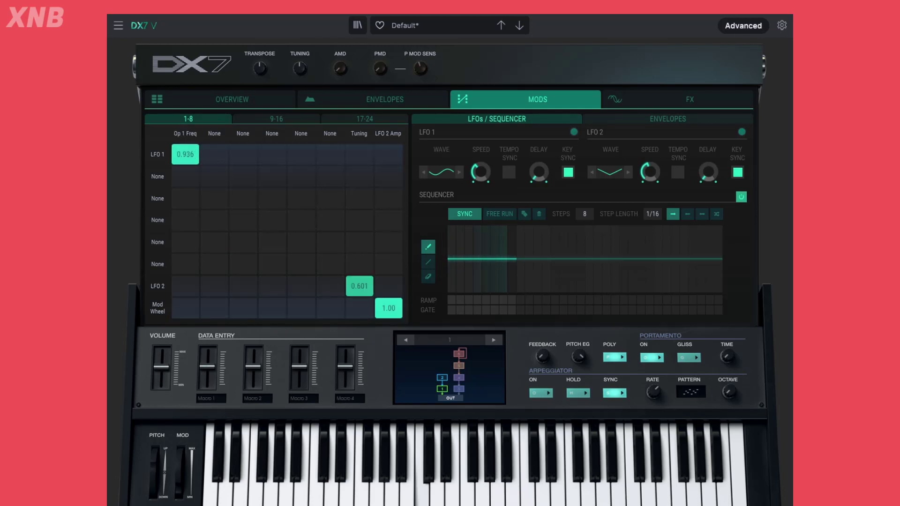
# - Lower LFO 1's modulation amount on OP 1 frequency to about 0.192
pyautogui.moveTo(185, 155); pyautogui.dragTo(185, 213)
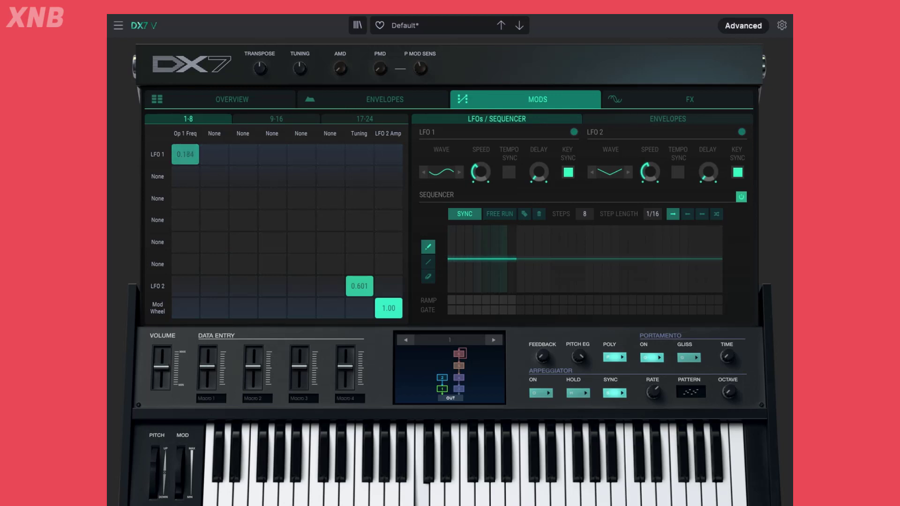
# - Sync LFO 1 to the tempo at a speed of 1/4 and raise its delay to the maximum
pyautogui.click(473, 174)
pyautogui.moveTo(474, 174); pyautogui.dragTo(482, 173)
pyautogui.click(509, 172)
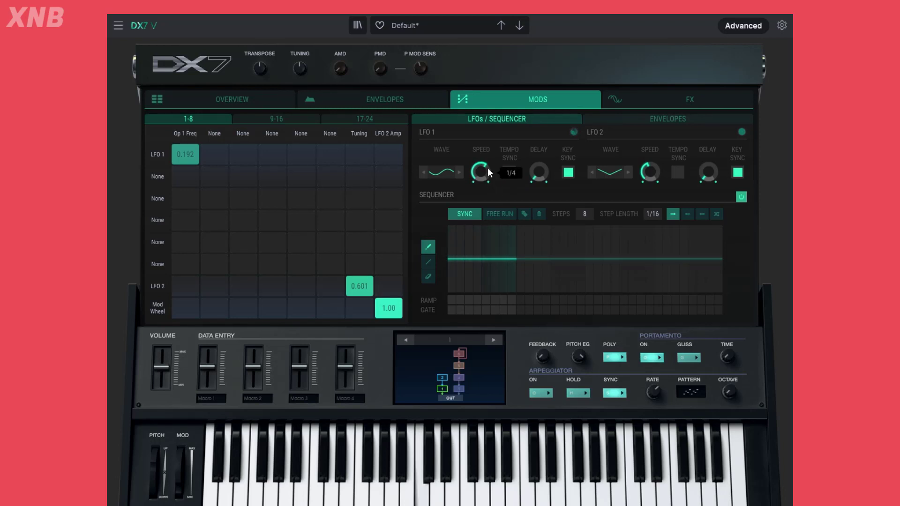
pyautogui.moveTo(543, 176)
pyautogui.moveTo(537, 175); pyautogui.dragTo(536, 98)
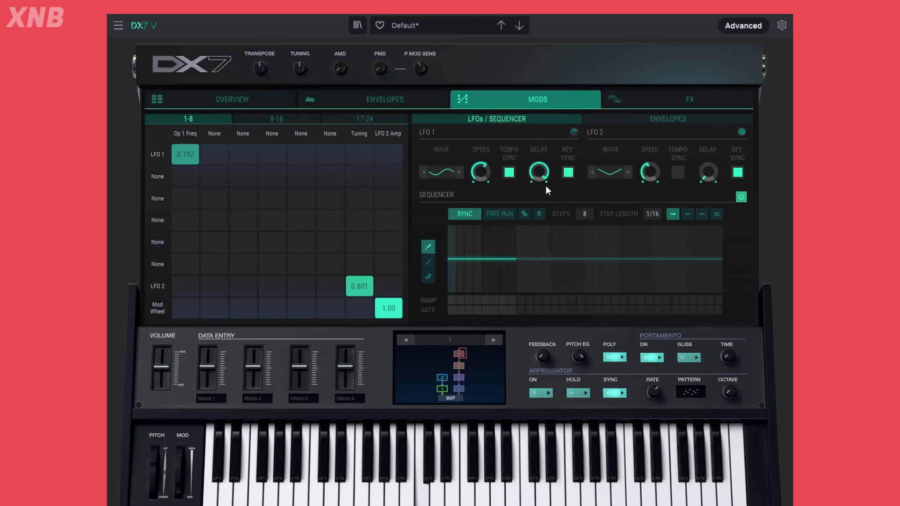
# - Toggle LFO 1's key sync off and back on, and lower its delay to the minimum
pyautogui.moveTo(543, 174)
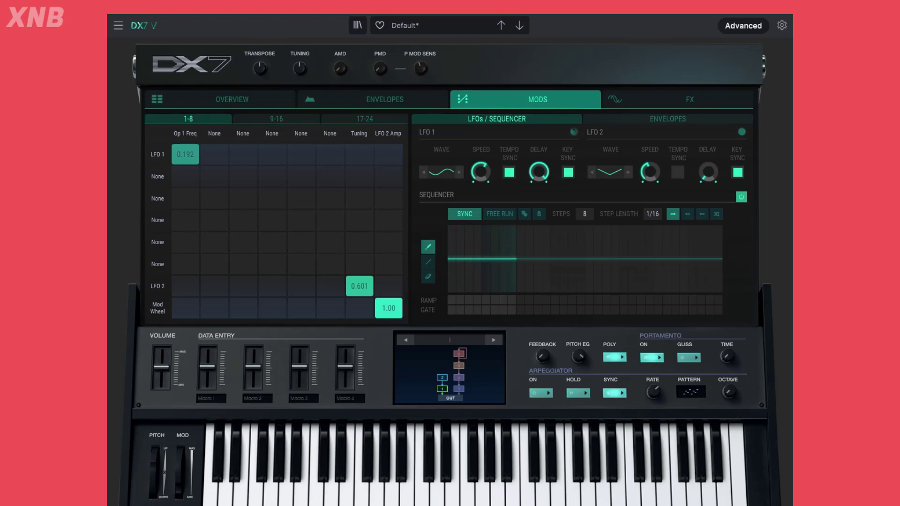
pyautogui.click(569, 171)
pyautogui.moveTo(469, 243)
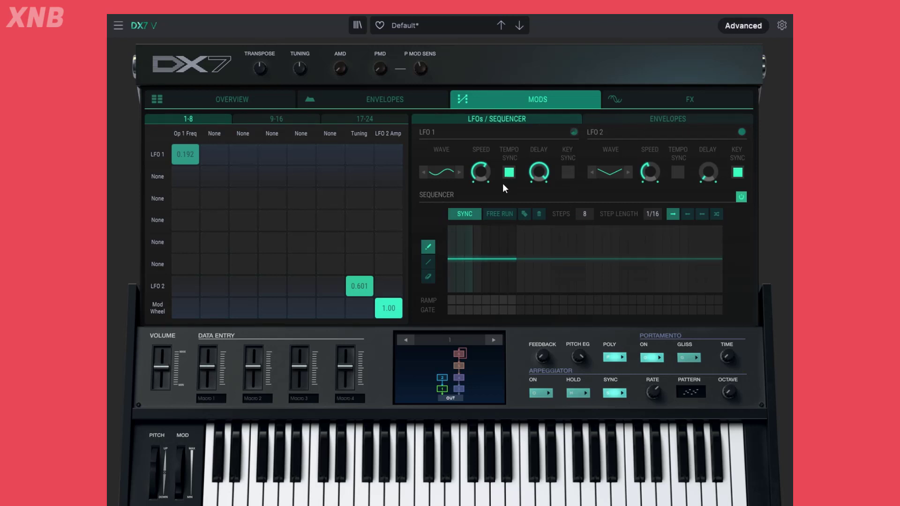
pyautogui.click(567, 171)
pyautogui.moveTo(544, 173); pyautogui.dragTo(543, 201)
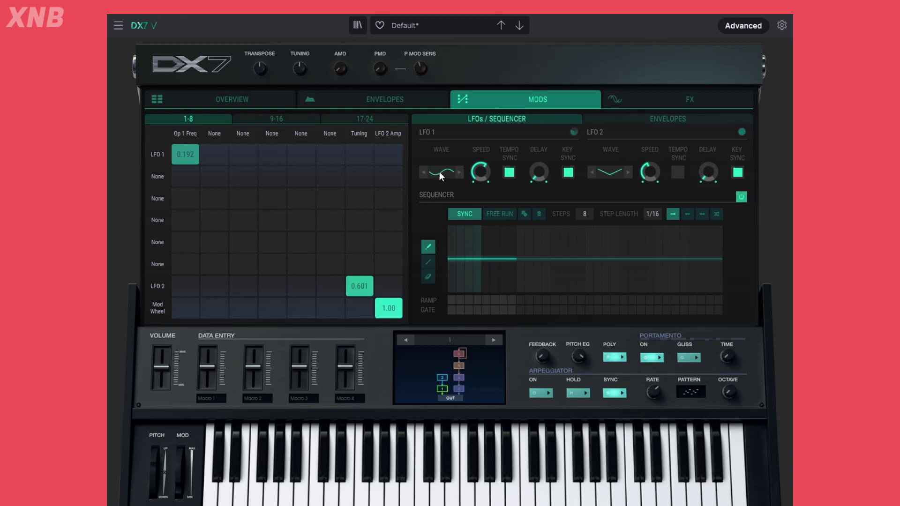
pyautogui.click(568, 172)
pyautogui.click(569, 172)
# - Assign OP 1 Cutoff as the second destination and give LFO 1 an amount of about 0.520 on it
pyautogui.click(223, 137)
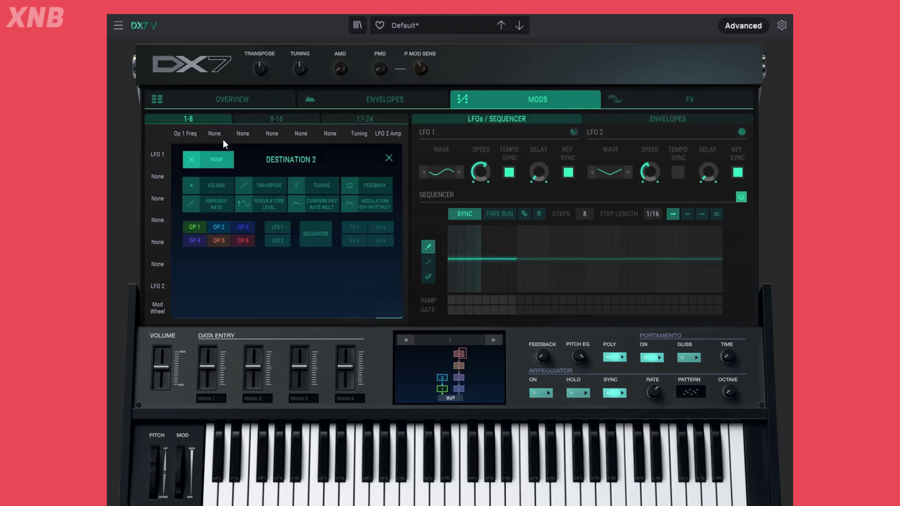
pyautogui.click(193, 227)
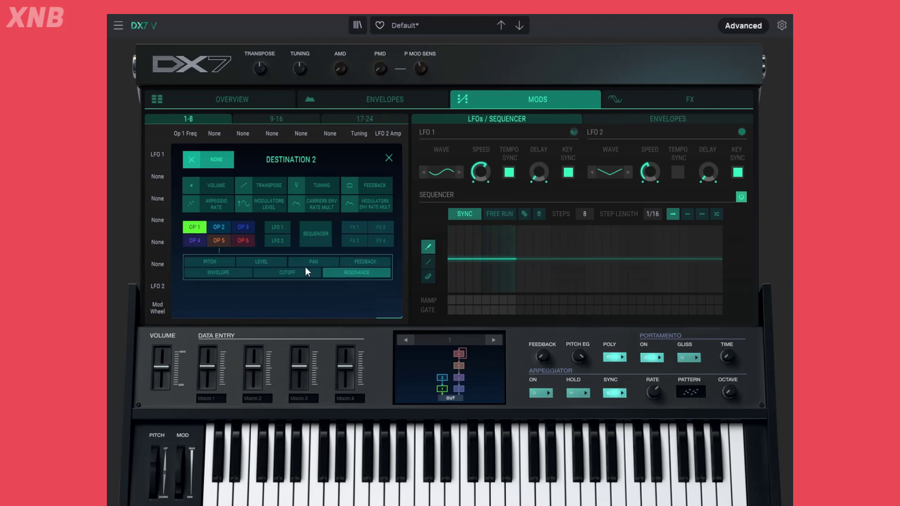
pyautogui.click(294, 274)
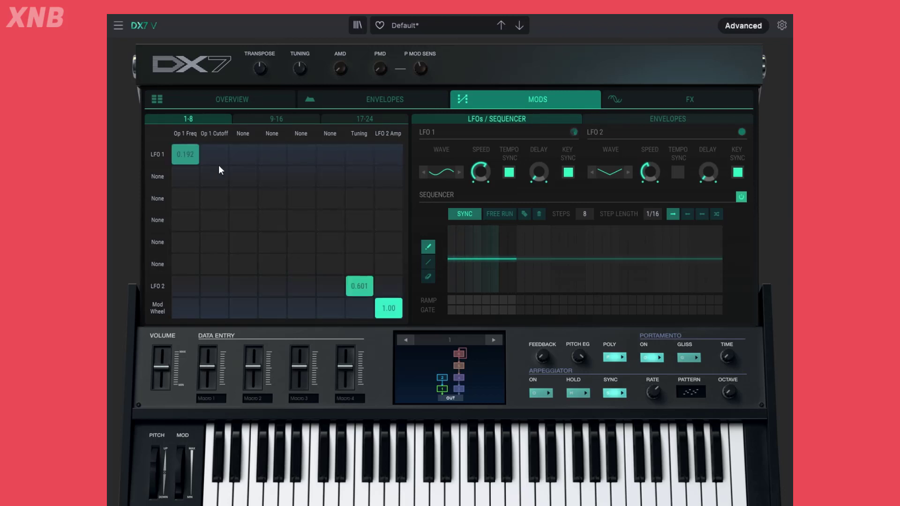
pyautogui.moveTo(219, 163); pyautogui.dragTo(218, 153)
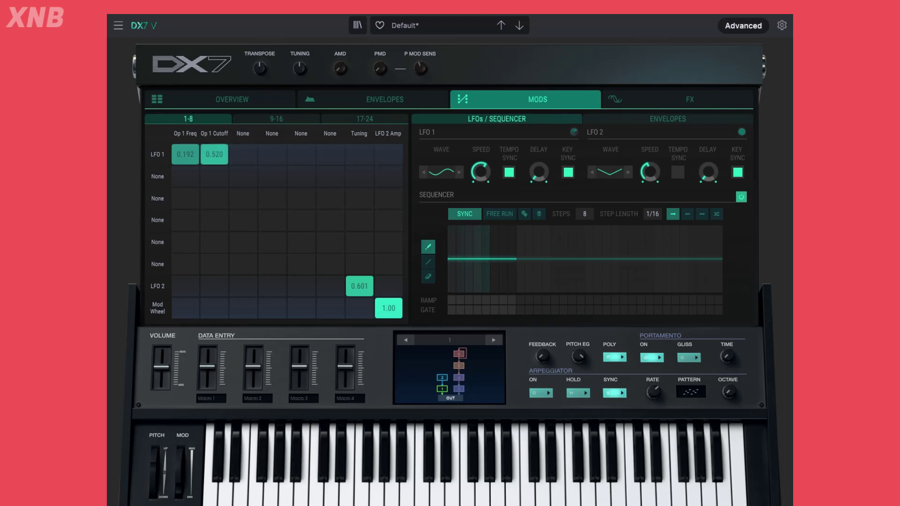
# - Lower OP 1's filter cutoff in the operator overview
pyautogui.click(386, 101)
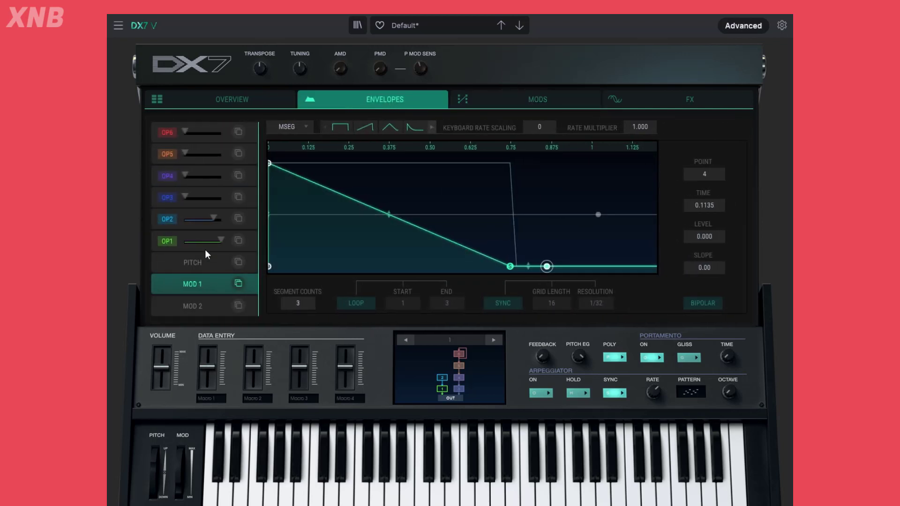
pyautogui.click(224, 97)
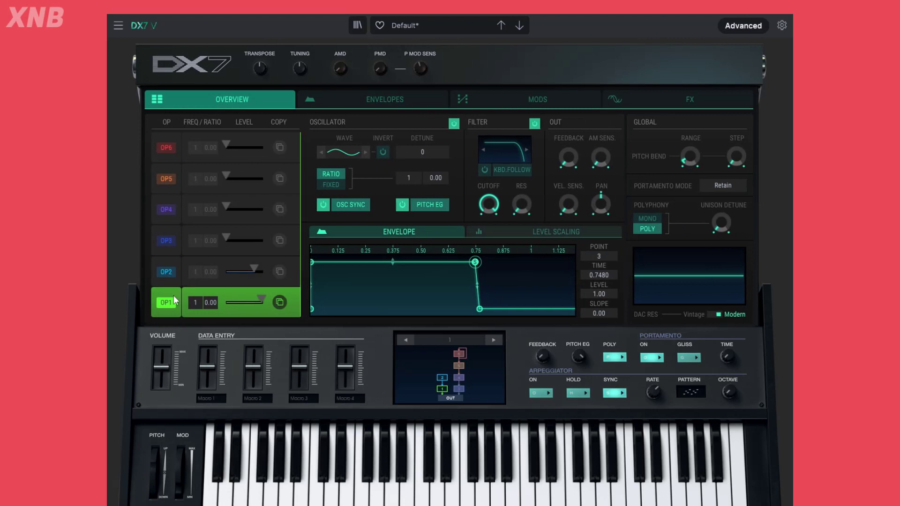
pyautogui.moveTo(489, 205); pyautogui.dragTo(489, 222)
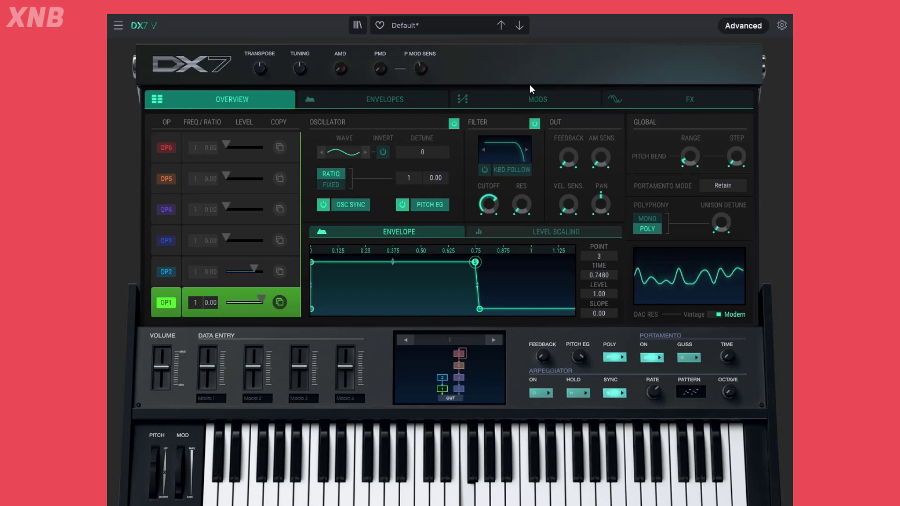
# - Try LFO 1 modulation amounts of about 0.280 and 1.00 on OP 1 Cutoff
pyautogui.click(535, 99)
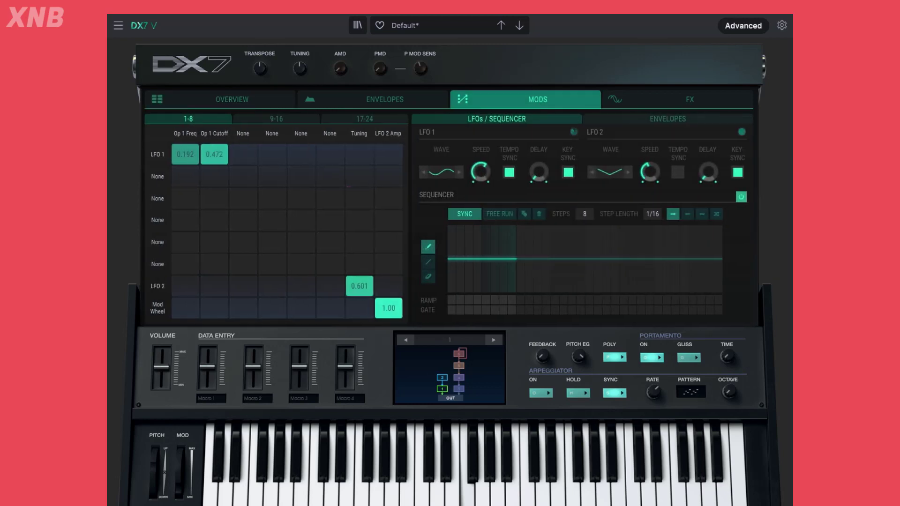
pyautogui.moveTo(214, 154)
pyautogui.mouseDown()
pyautogui.moveTo(214, 173)
pyautogui.moveTo(215, 135)
pyautogui.moveTo(214, 169)
pyautogui.mouseUp()
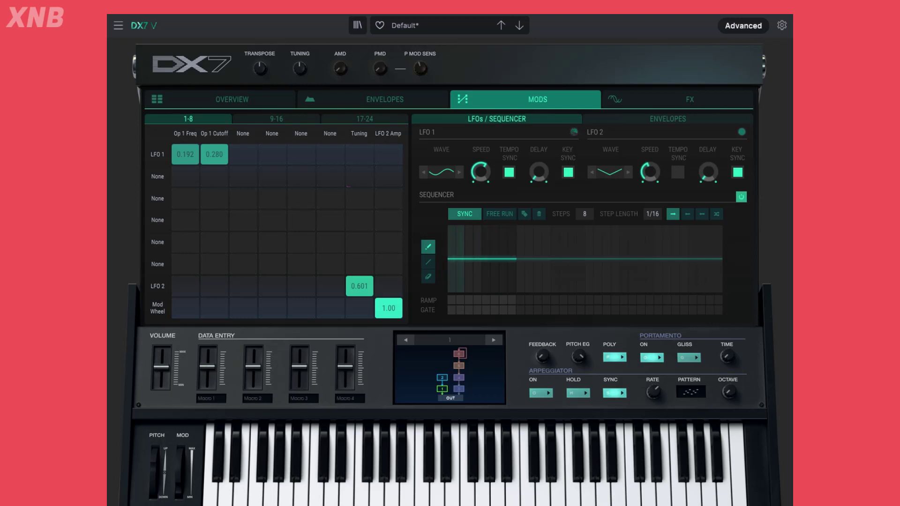
pyautogui.moveTo(214, 155); pyautogui.dragTo(214, 136)
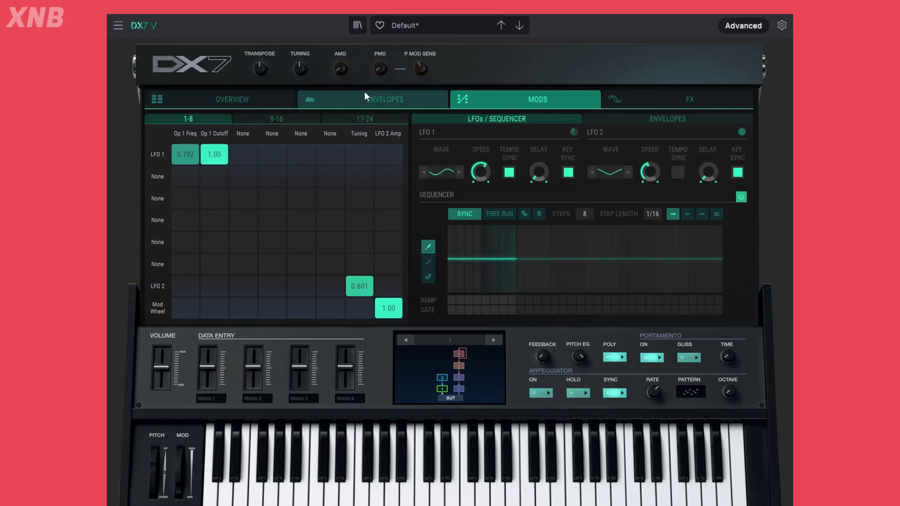
# - Compare the modulation with OP 1's filter cutoff setting and set LFO 1's amount on OP 1 Cutoff to about 0.368
pyautogui.click(245, 96)
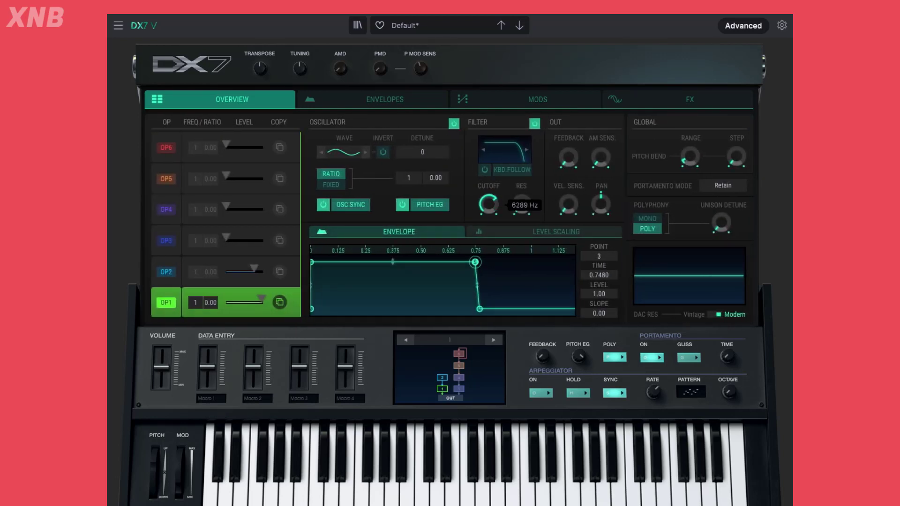
pyautogui.click(504, 101)
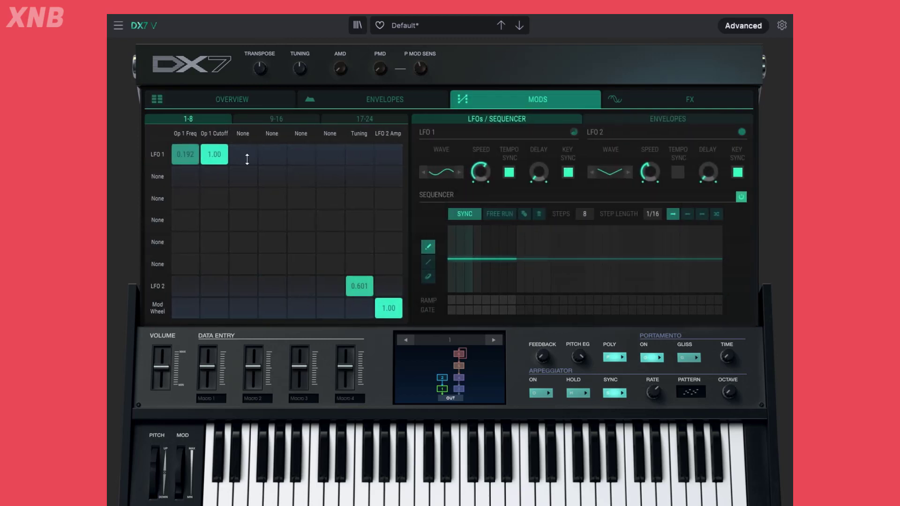
pyautogui.click(237, 92)
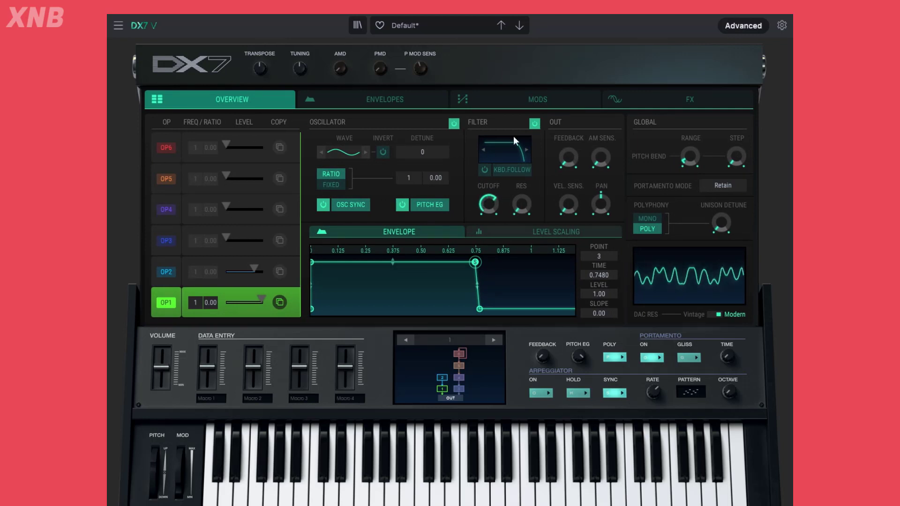
pyautogui.click(509, 99)
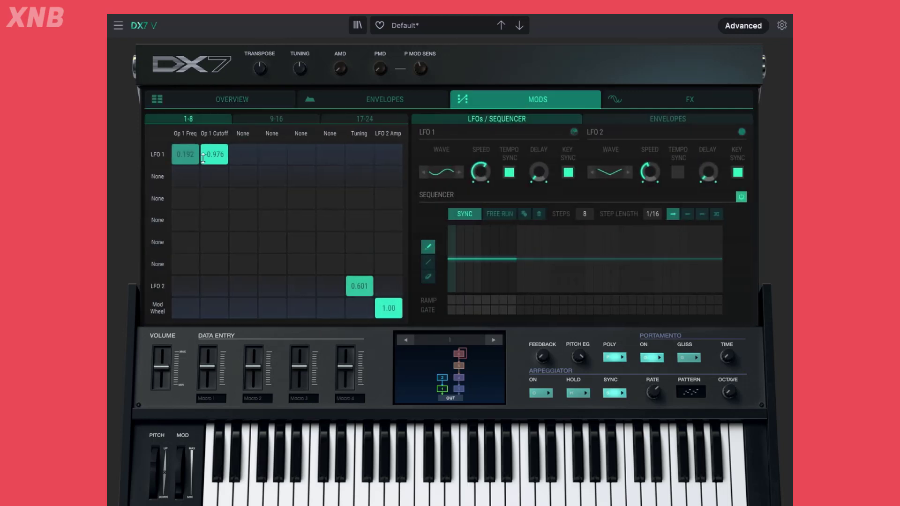
pyautogui.moveTo(207, 159); pyautogui.dragTo(207, 123)
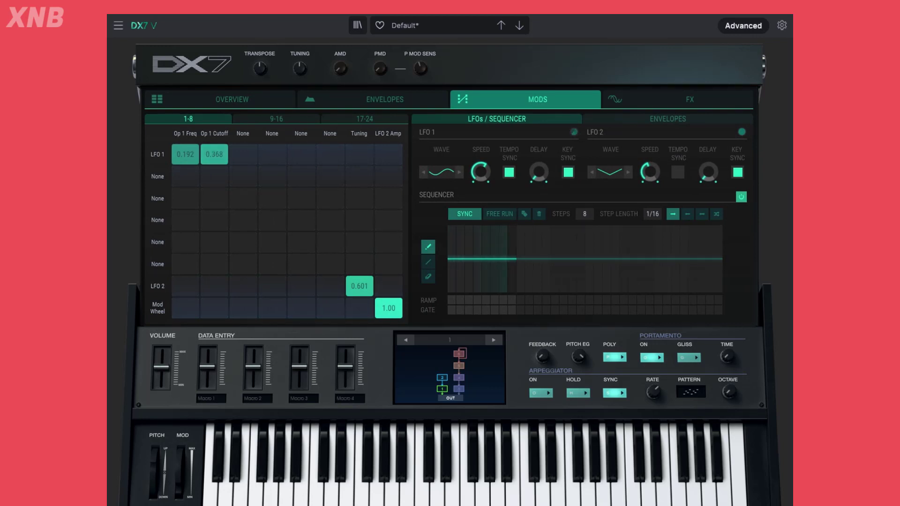
# - Set LFO 1's wave to Triangle and adjust its speed
pyautogui.click(457, 170)
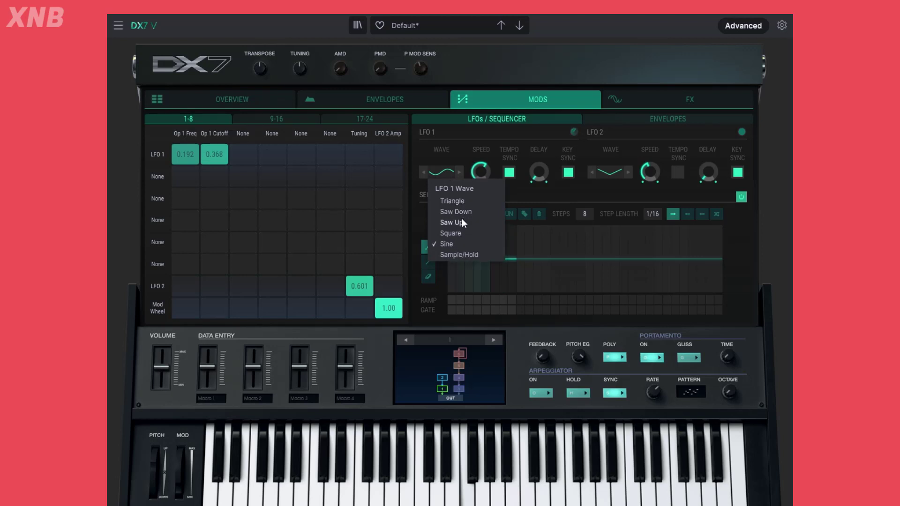
pyautogui.click(458, 201)
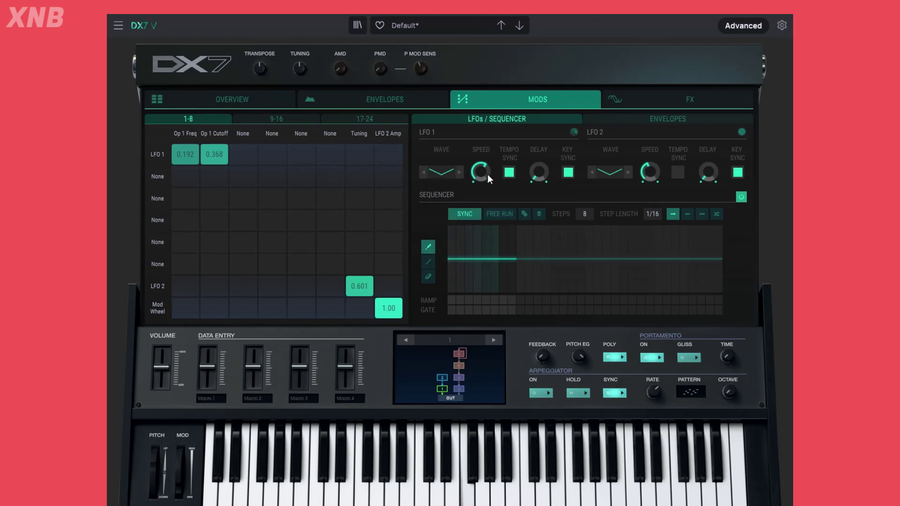
pyautogui.moveTo(488, 177)
pyautogui.moveTo(487, 177); pyautogui.dragTo(487, 172)
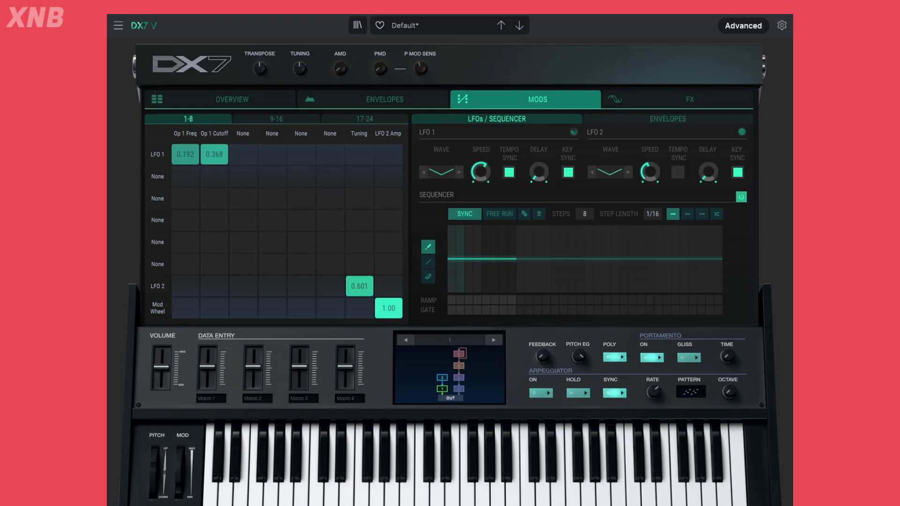
# - Assign OP 1 Pan as the third destination with an LFO 1 amount of about 0.276, and lower the OP 1 Cutoff amount to about 0.282
pyautogui.click(247, 135)
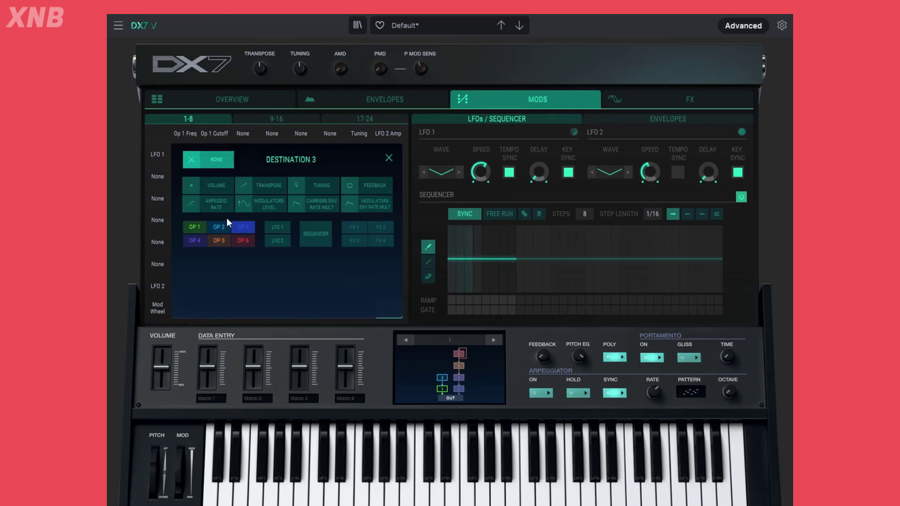
pyautogui.click(201, 228)
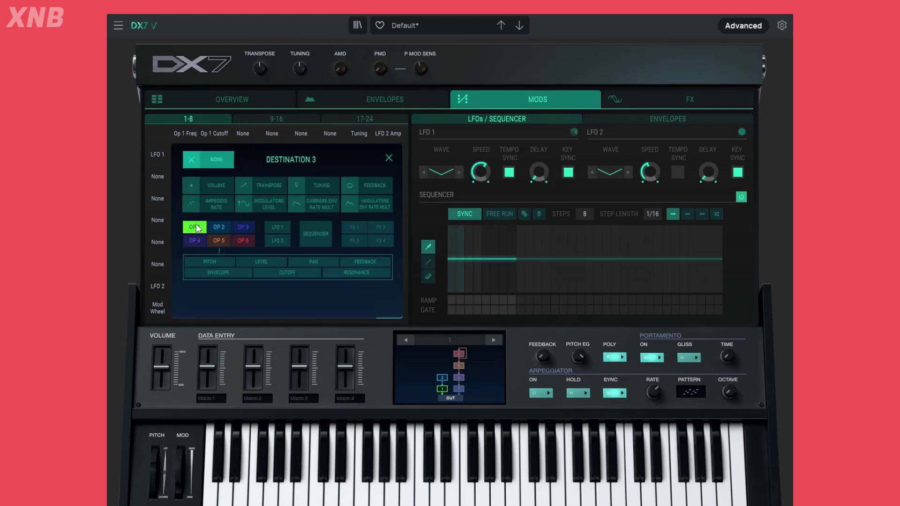
pyautogui.click(319, 262)
pyautogui.moveTo(244, 155); pyautogui.dragTo(243, 117)
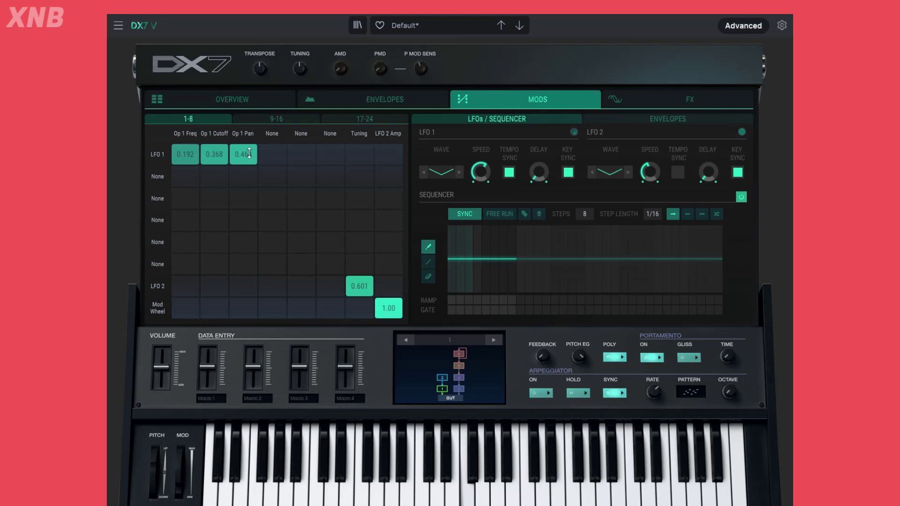
pyautogui.moveTo(243, 154); pyautogui.dragTo(225, 155)
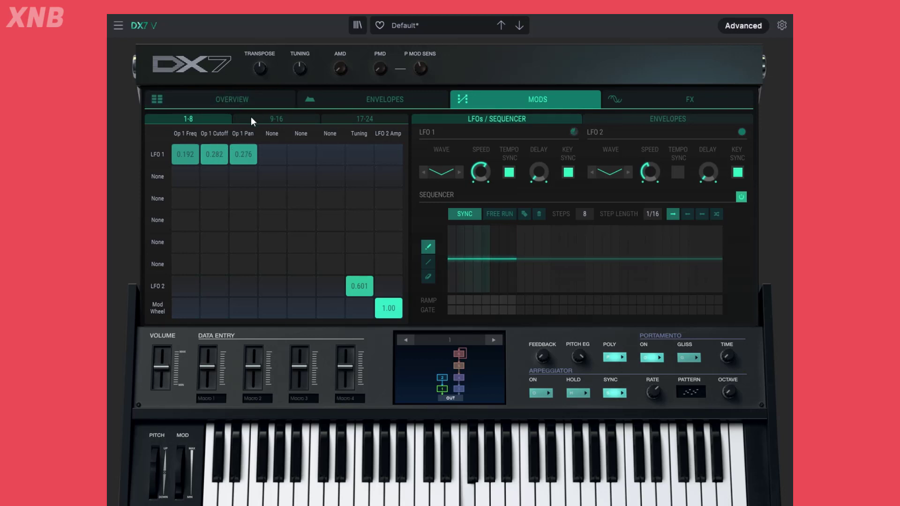
pyautogui.moveTo(248, 154); pyautogui.dragTo(248, 159)
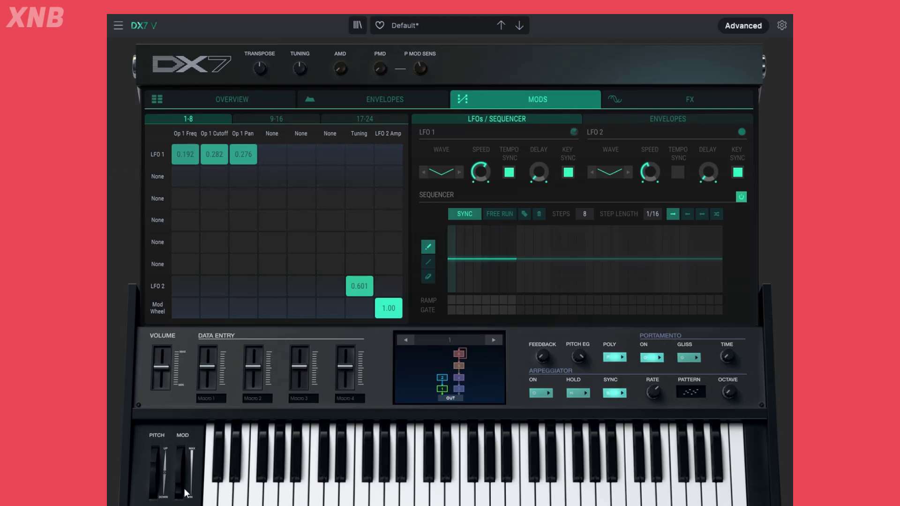
# - Set the eighth destination to LFO 1's Amplitude
pyautogui.moveTo(183, 482)
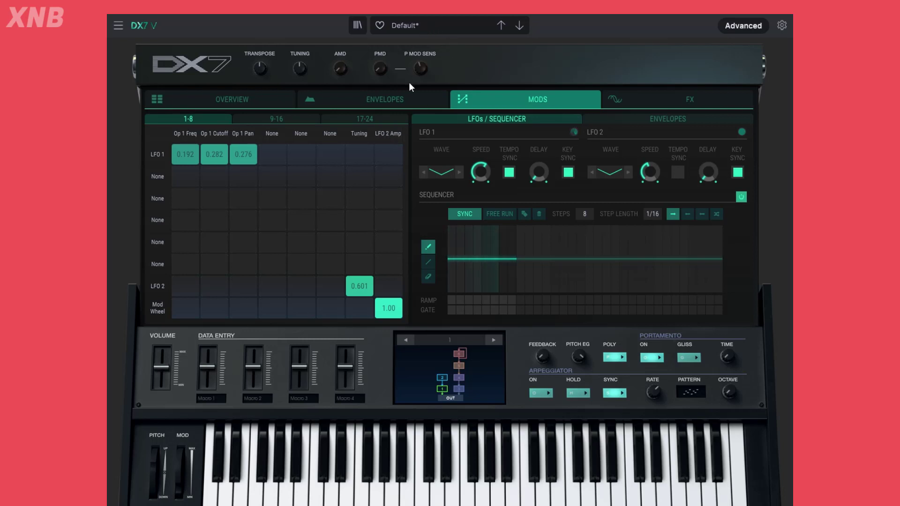
pyautogui.click(394, 136)
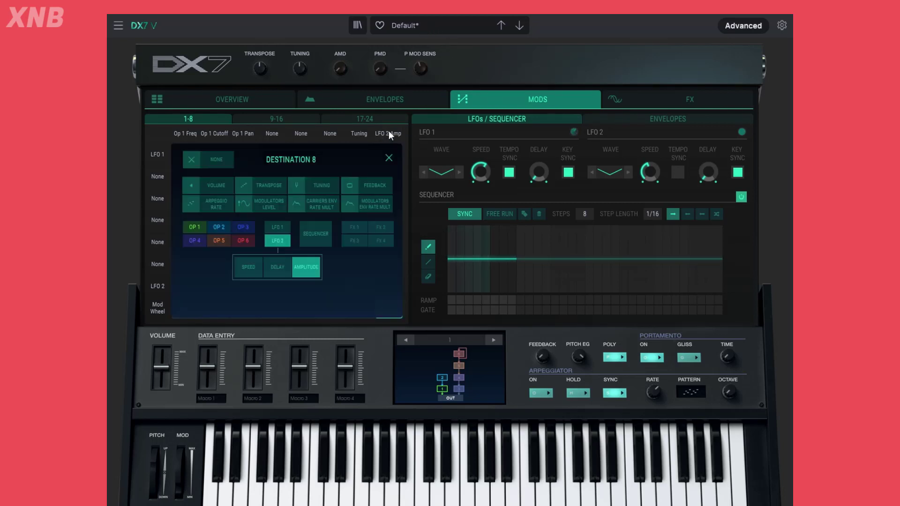
pyautogui.click(280, 229)
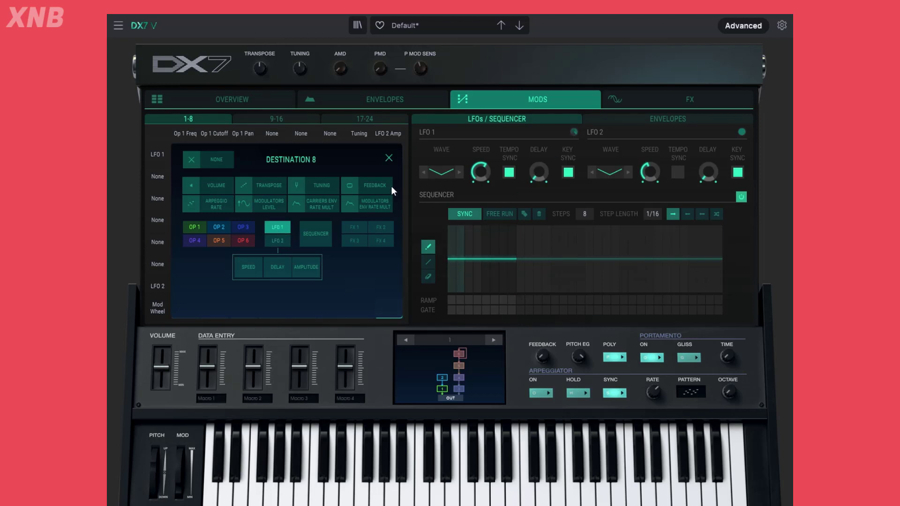
pyautogui.click(316, 270)
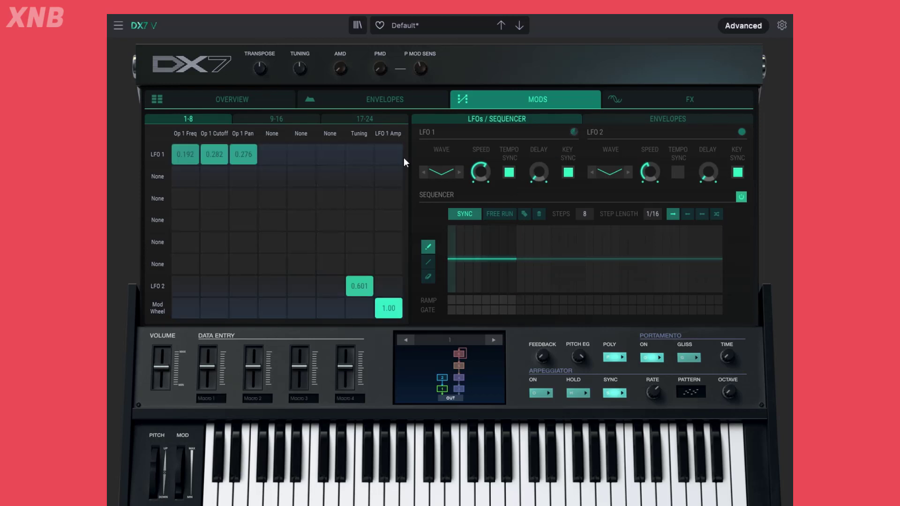
# - Assign Mod Wheel as the second source with an amount of 1.00 on LFO 1 Amp, and move the mod wheel to test it
pyautogui.click(154, 176)
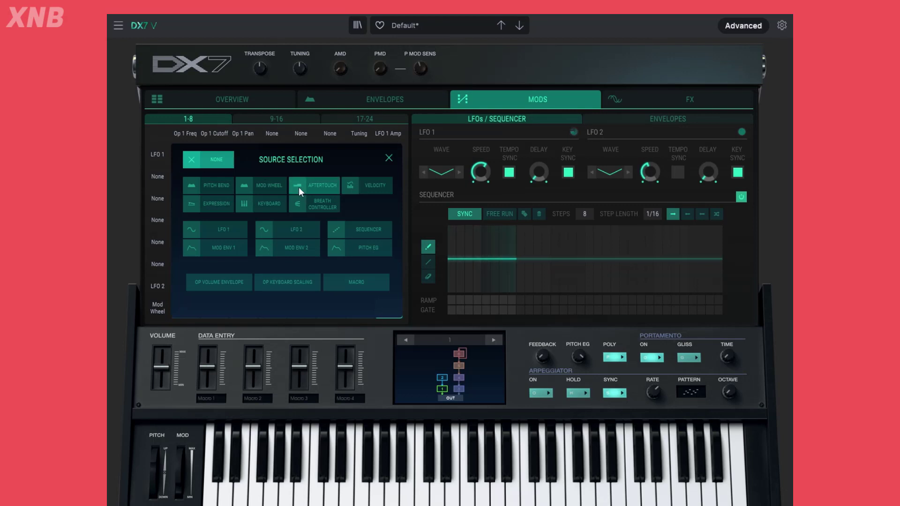
pyautogui.click(266, 186)
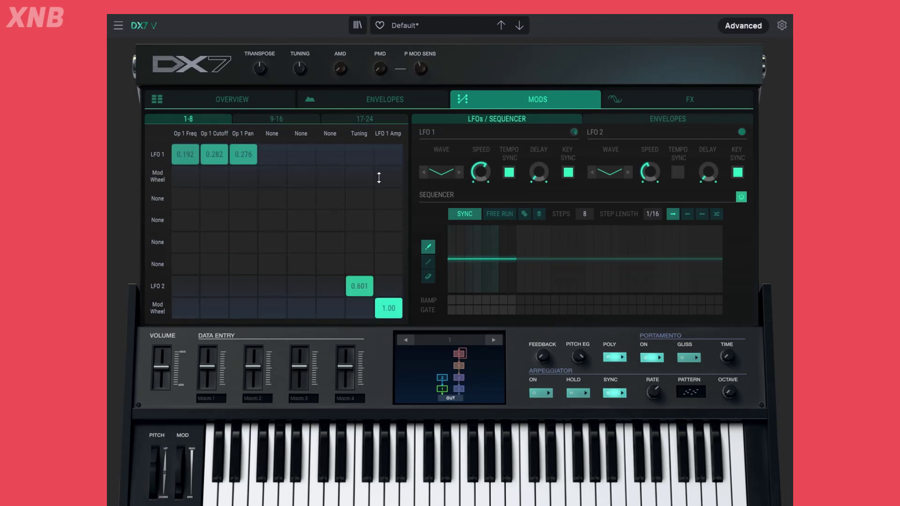
pyautogui.moveTo(377, 177); pyautogui.dragTo(377, 154)
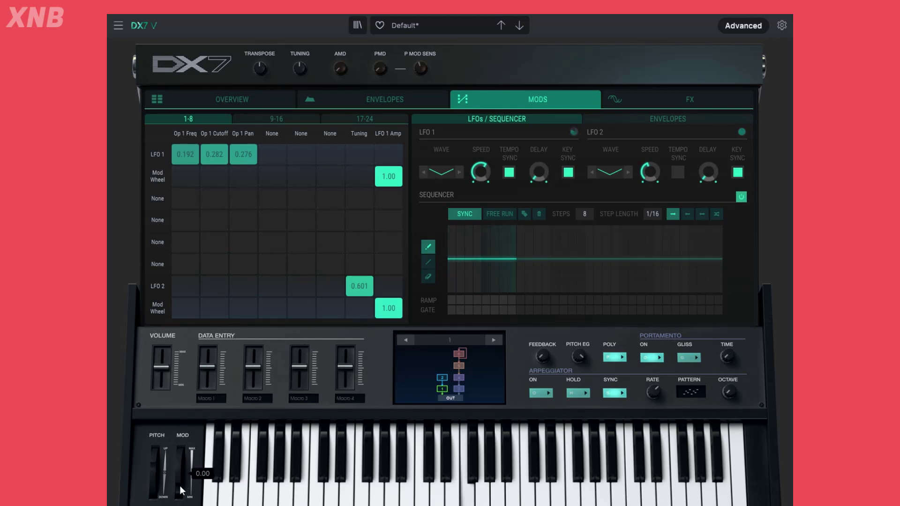
pyautogui.moveTo(179, 485)
pyautogui.mouseDown()
pyautogui.moveTo(179, 447)
pyautogui.moveTo(179, 476)
pyautogui.mouseUp()
# - Set the seventh and eighth modulation sources to None and clear their amounts on Tuning and LFO 1 Amp
pyautogui.click(156, 309)
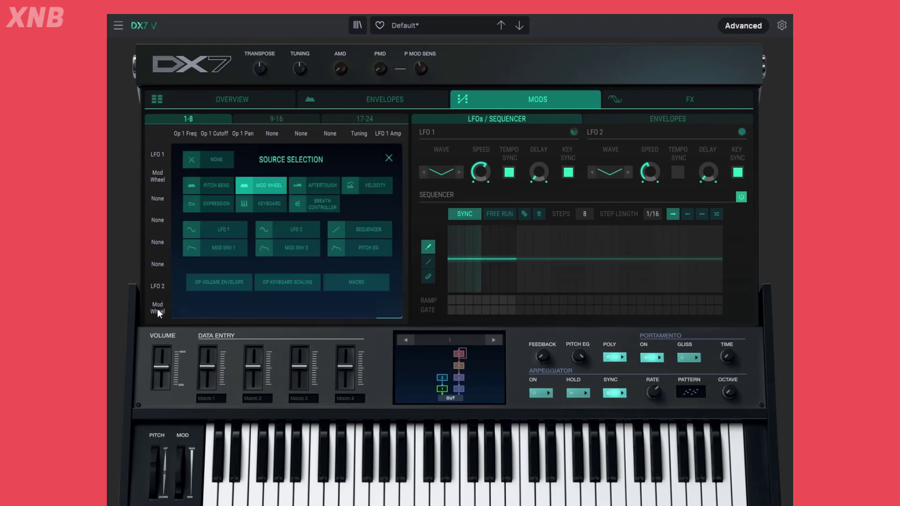
pyautogui.click(225, 153)
pyautogui.click(158, 287)
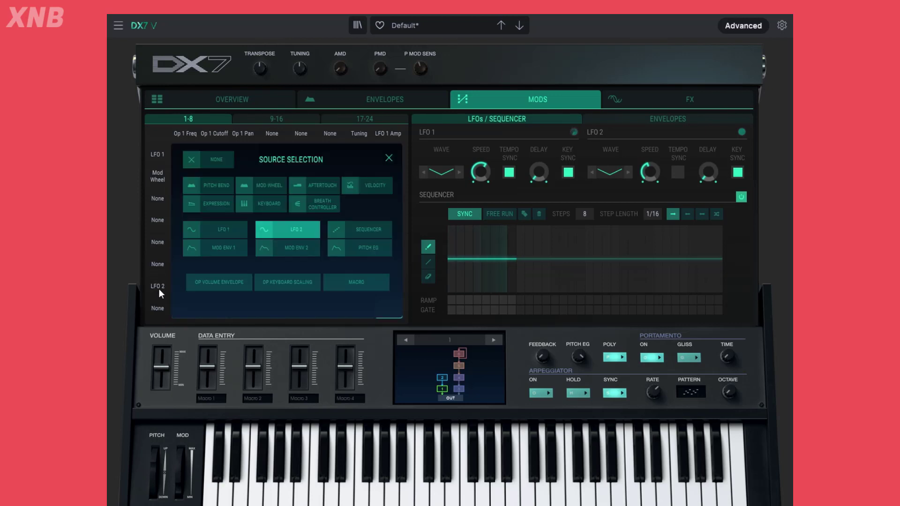
pyautogui.click(209, 160)
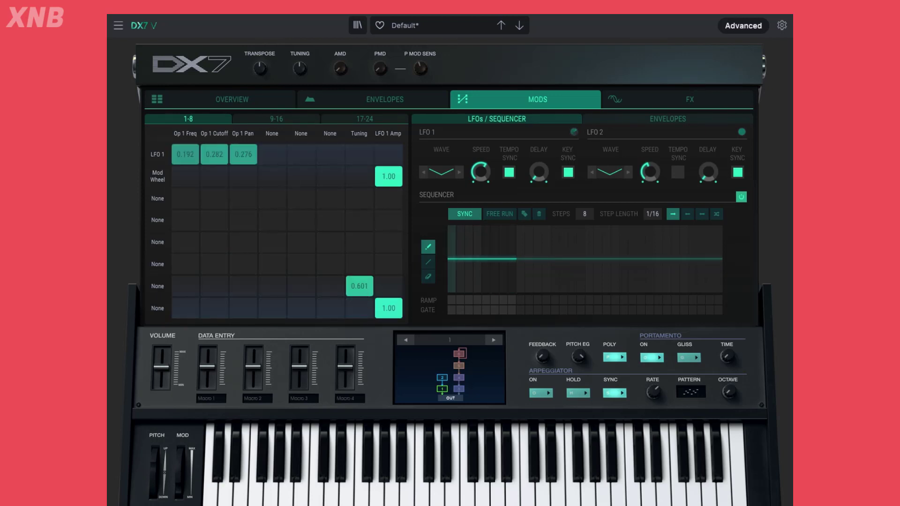
pyautogui.doubleClick(367, 284)
pyautogui.doubleClick(389, 308)
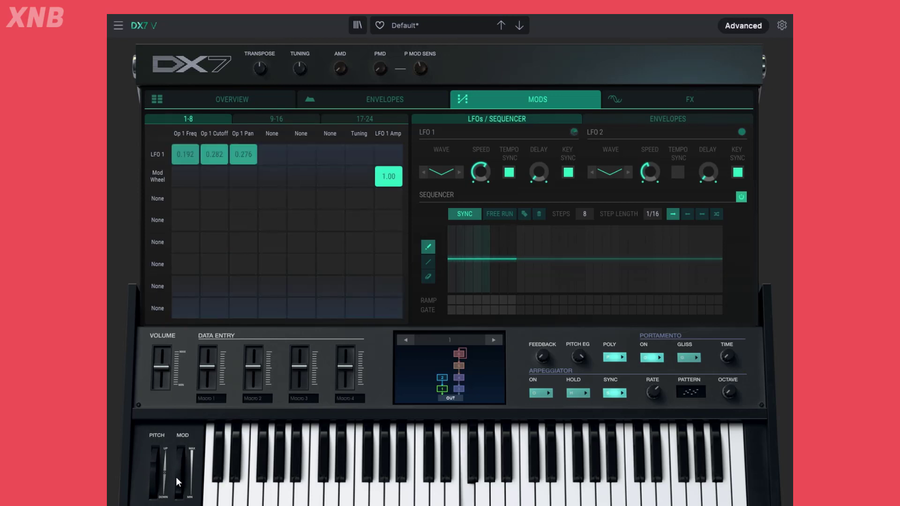
# - Look at the two modulation envelopes and the larger Mod 1 envelope view, and return to the LFO and sequencer view
pyautogui.moveTo(180, 476)
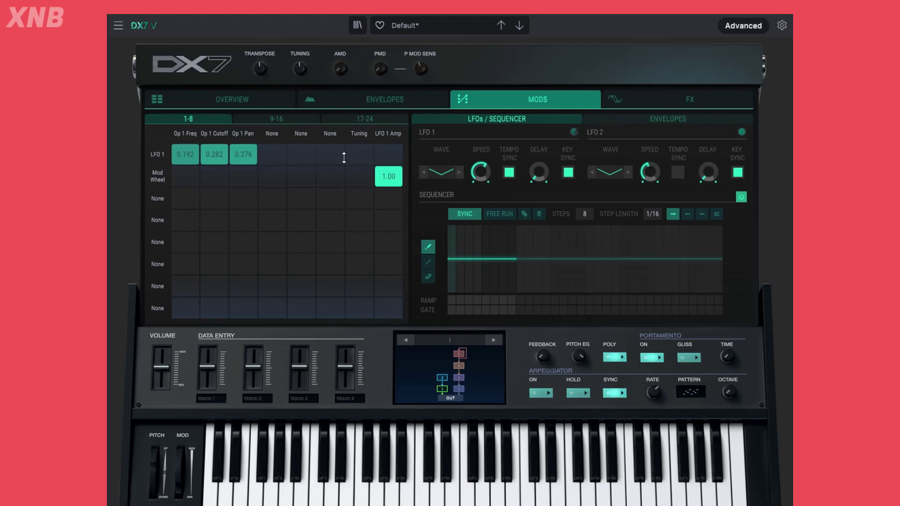
pyautogui.click(667, 120)
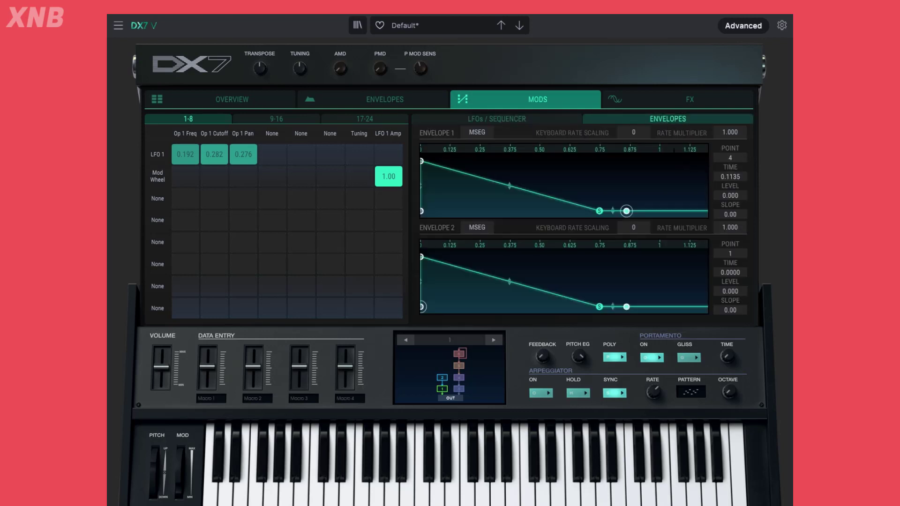
pyautogui.click(373, 100)
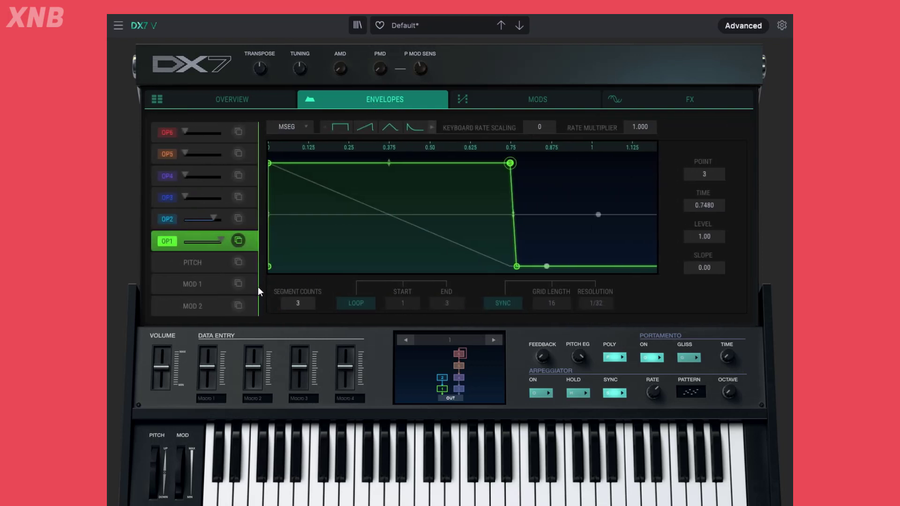
pyautogui.click(192, 286)
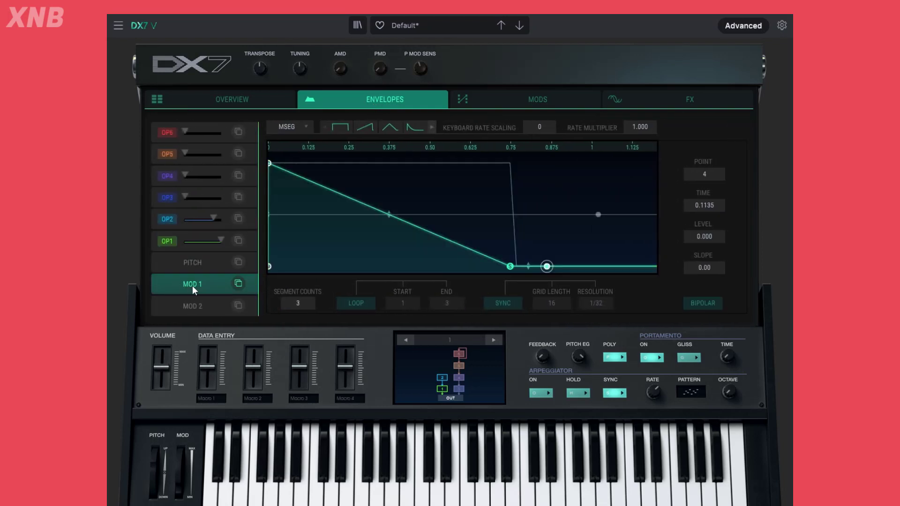
pyautogui.click(528, 100)
pyautogui.click(496, 120)
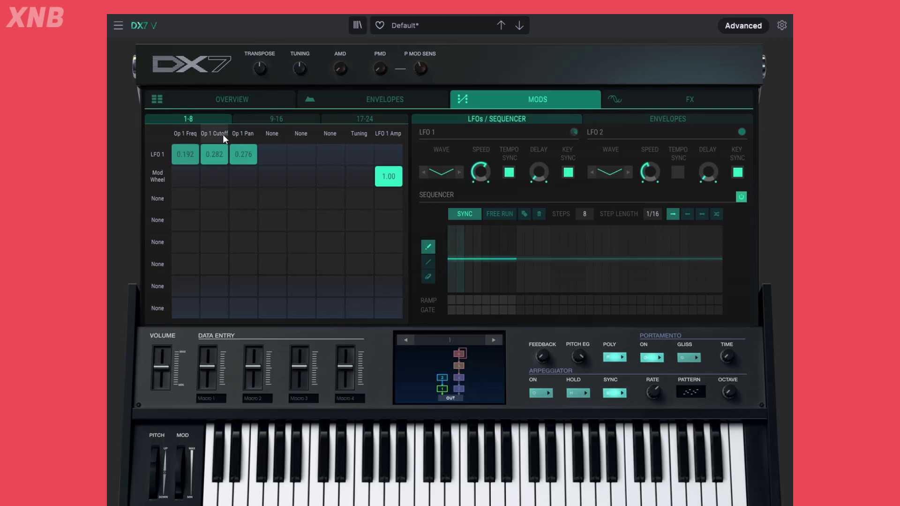
# - Reshape the start of the Mod 1 envelope into an early full-level peak, deleting the extra point beside it
pyautogui.click(420, 97)
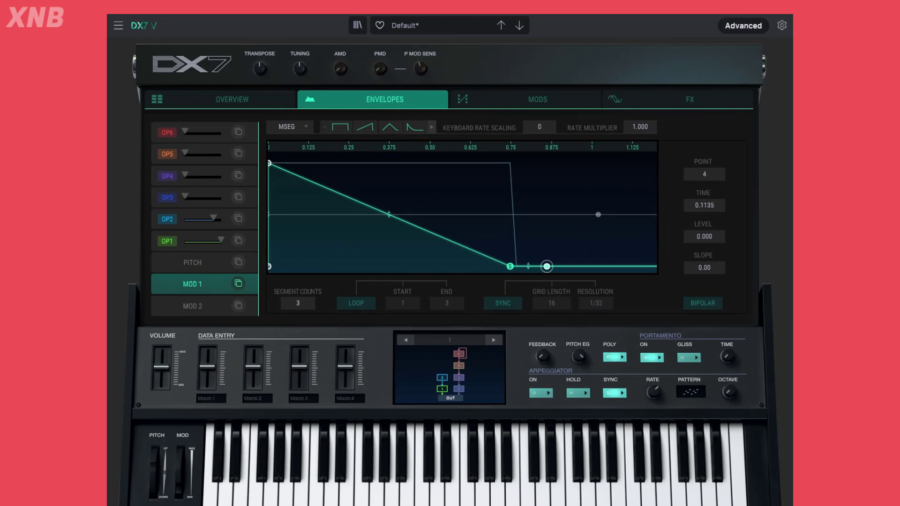
pyautogui.moveTo(270, 163); pyautogui.dragTo(317, 163)
pyautogui.doubleClick(382, 199)
pyautogui.moveTo(382, 200); pyautogui.dragTo(317, 266)
pyautogui.moveTo(315, 173); pyautogui.dragTo(299, 168)
pyautogui.click(289, 164)
pyautogui.click(308, 168)
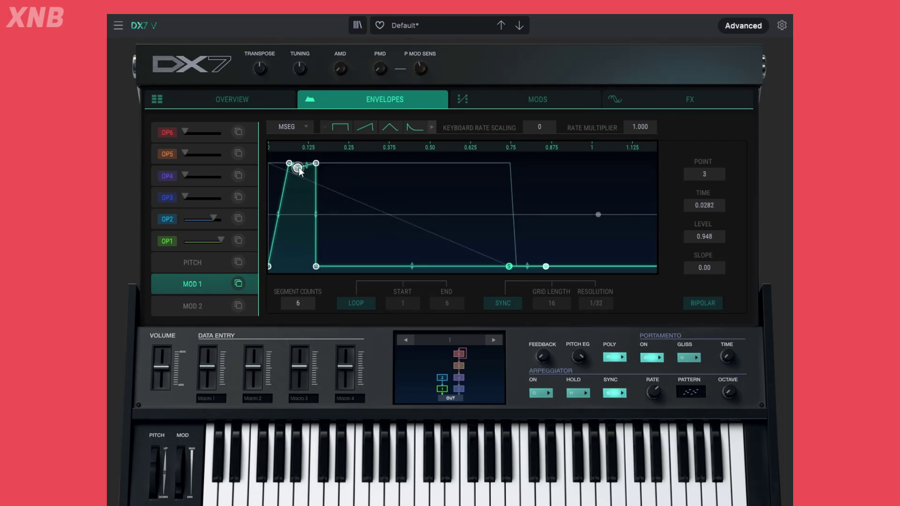
pyautogui.doubleClick(298, 168)
# - Lower Mod 1's point 3 to zero level, shape a second peak after it, and add point 5 at level about 0.099
pyautogui.moveTo(316, 163); pyautogui.dragTo(304, 232)
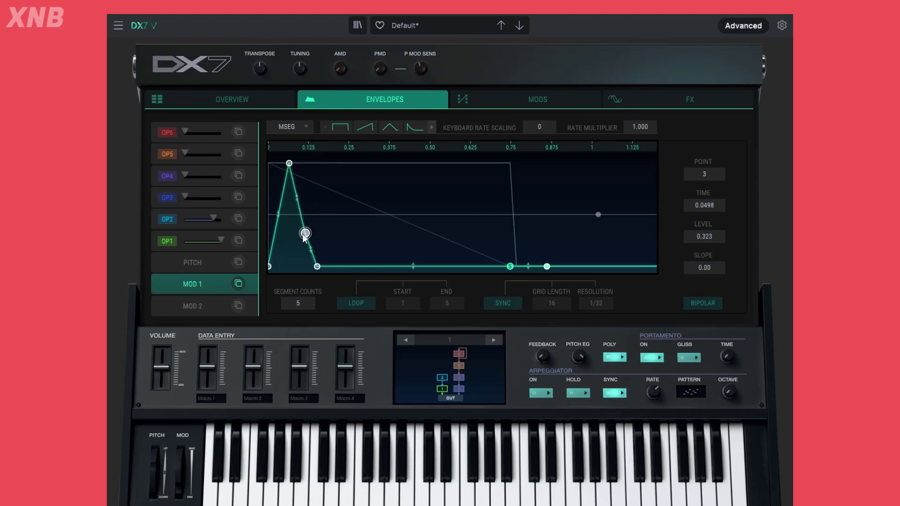
pyautogui.moveTo(316, 267); pyautogui.dragTo(364, 171)
pyautogui.moveTo(306, 235); pyautogui.dragTo(298, 266)
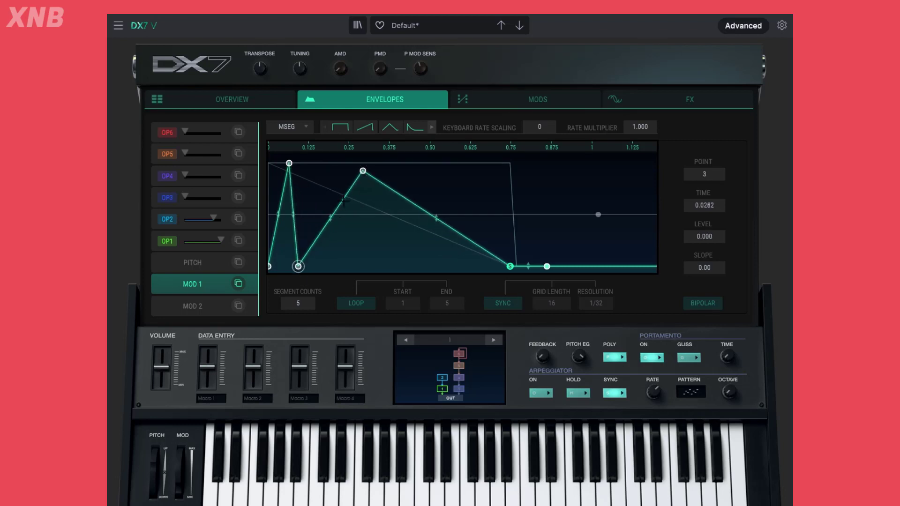
pyautogui.moveTo(363, 171); pyautogui.dragTo(312, 177)
pyautogui.doubleClick(369, 209)
pyautogui.moveTo(369, 209); pyautogui.dragTo(342, 256)
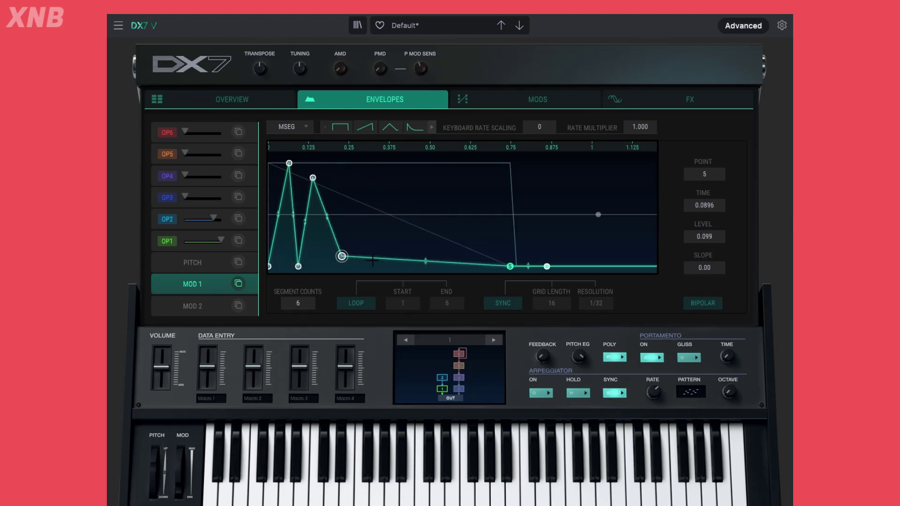
# - Add a third peak to the Mod 1 envelope, followed by point 7 at level about 0.021
pyautogui.doubleClick(370, 192)
pyautogui.moveTo(369, 192); pyautogui.dragTo(361, 180)
pyautogui.doubleClick(398, 262)
pyautogui.moveTo(398, 262); pyautogui.dragTo(368, 264)
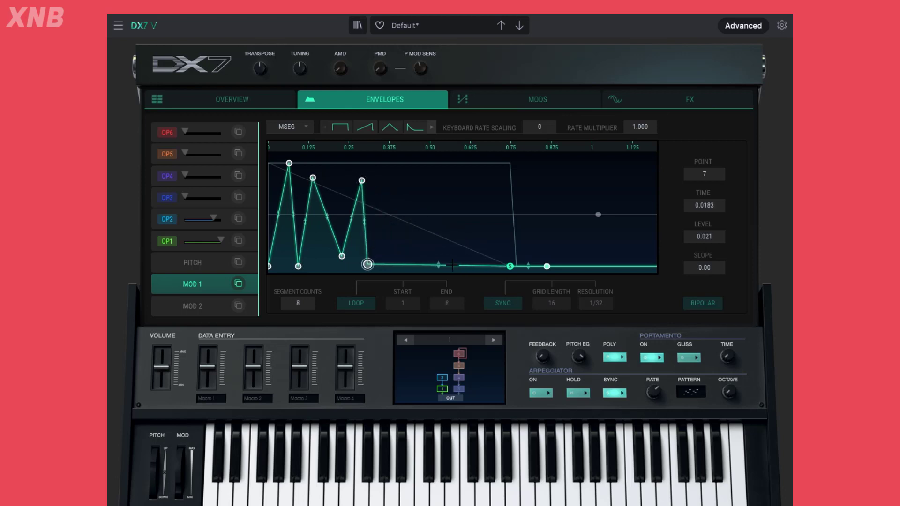
# - Add a wide fourth peak to the Mod 1 envelope, move point 9 to time 0.2390, and enable looping from point 1 to 9
pyautogui.doubleClick(459, 264)
pyautogui.moveTo(459, 264); pyautogui.dragTo(469, 166)
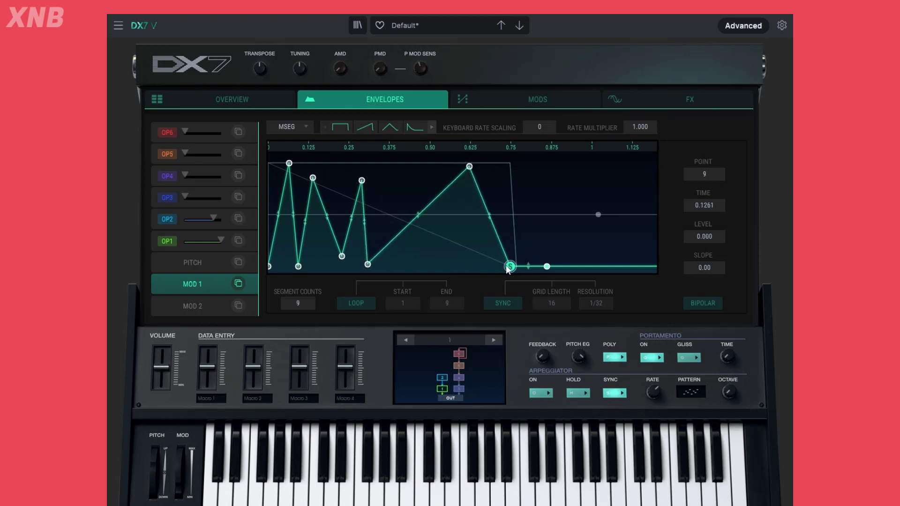
pyautogui.moveTo(508, 267); pyautogui.dragTo(557, 265)
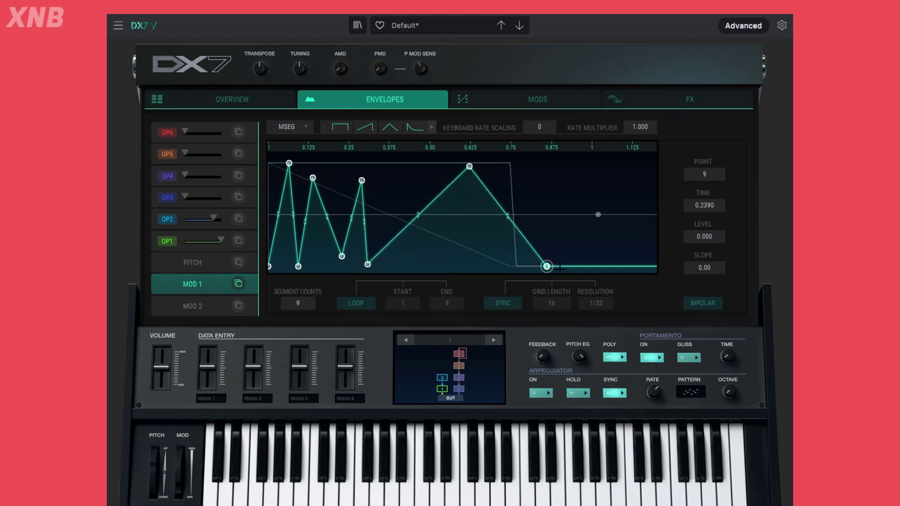
pyautogui.click(351, 305)
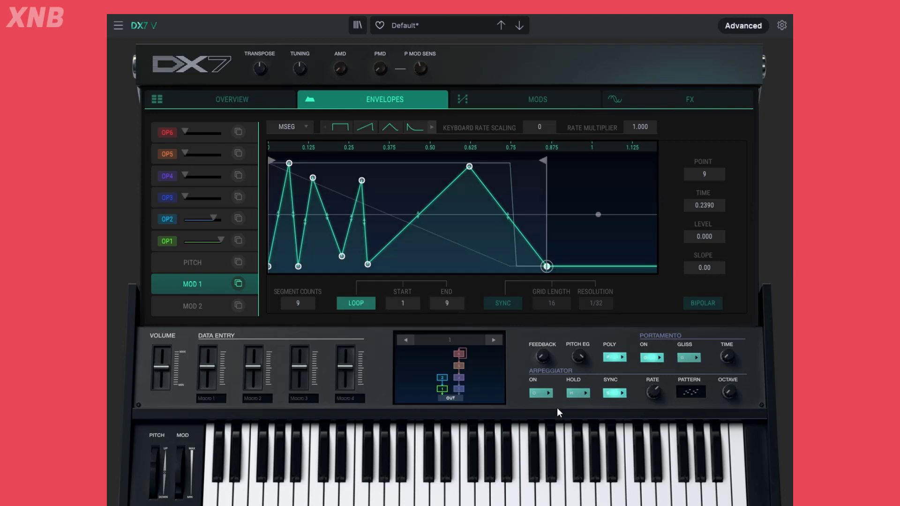
# - Replace LFO 1 with Mod Env 1 as the first source in the modulation matrix
pyautogui.click(549, 100)
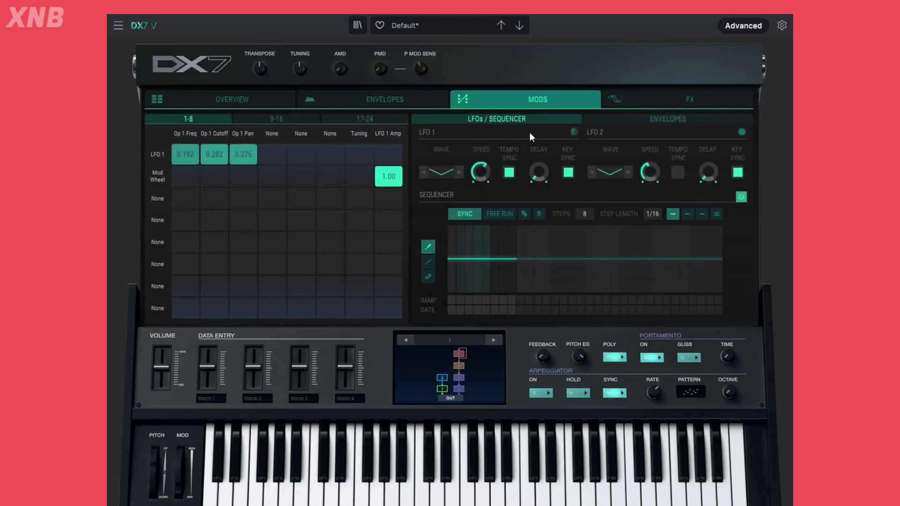
pyautogui.click(354, 98)
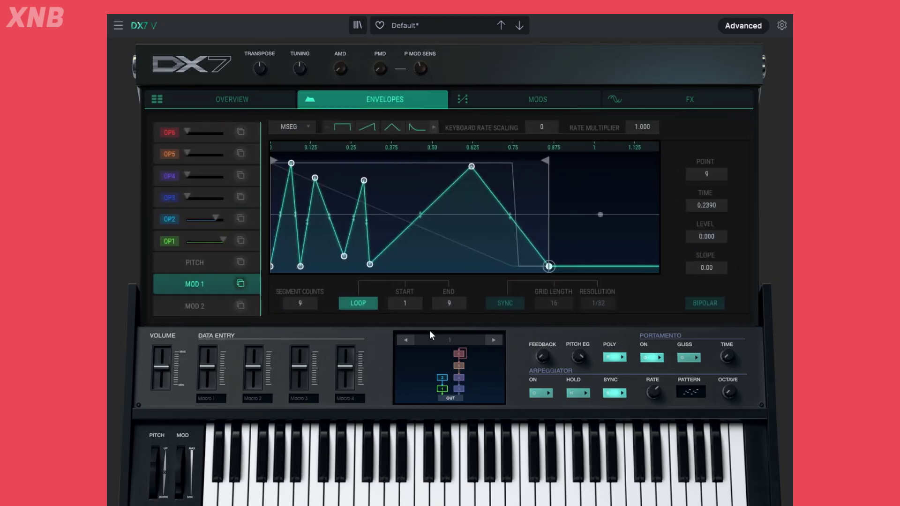
pyautogui.click(298, 267)
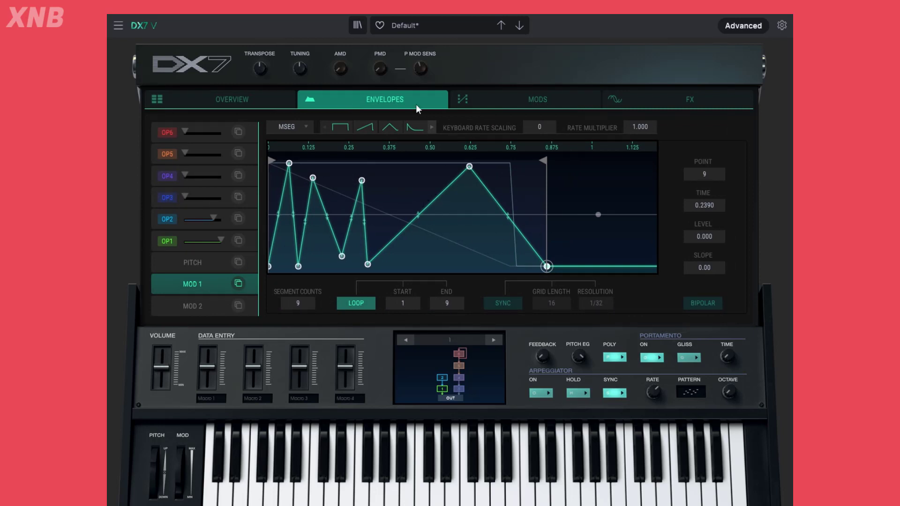
pyautogui.click(538, 97)
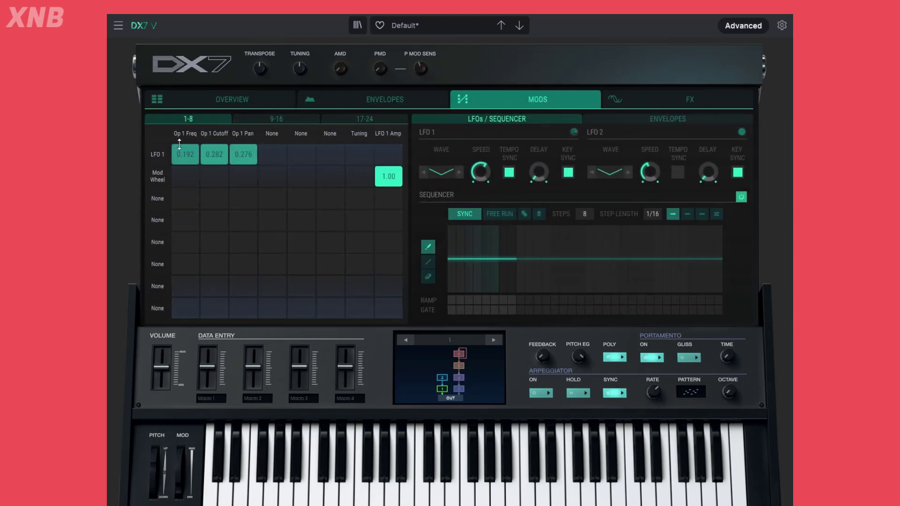
pyautogui.click(158, 157)
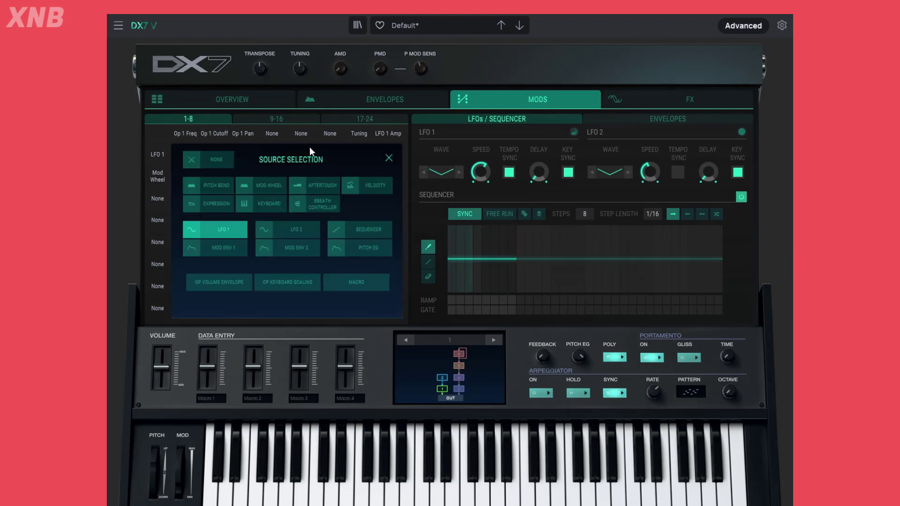
pyautogui.click(235, 256)
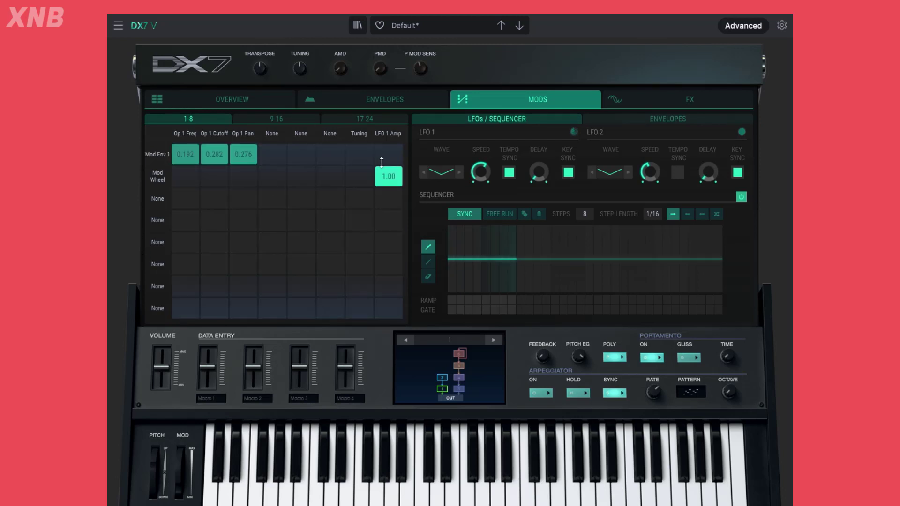
# - Examine the looping Mod 1 envelope during playback and compare it with its modulation matrix routing
pyautogui.click(376, 100)
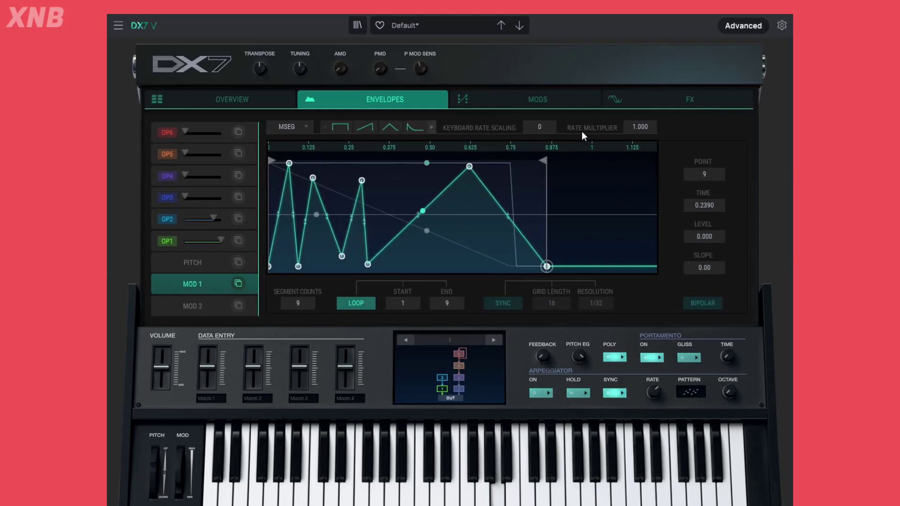
pyautogui.click(532, 102)
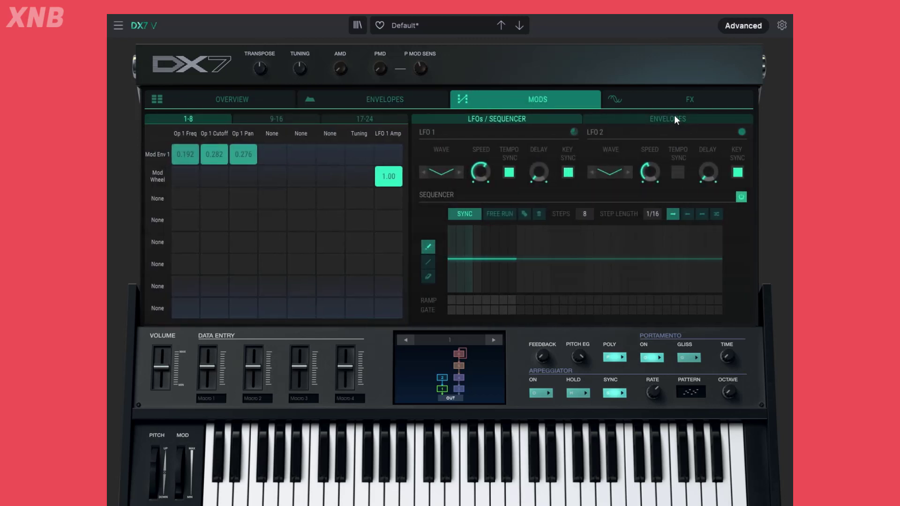
pyautogui.click(411, 102)
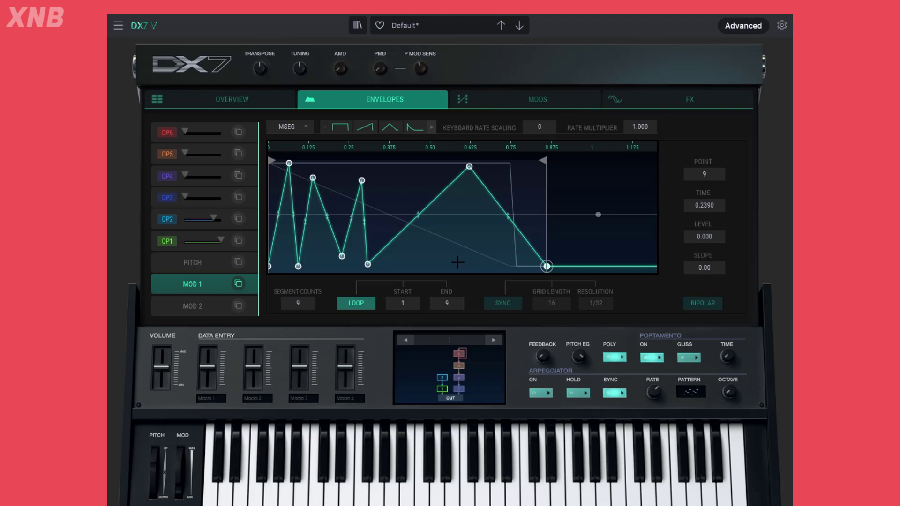
pyautogui.click(532, 99)
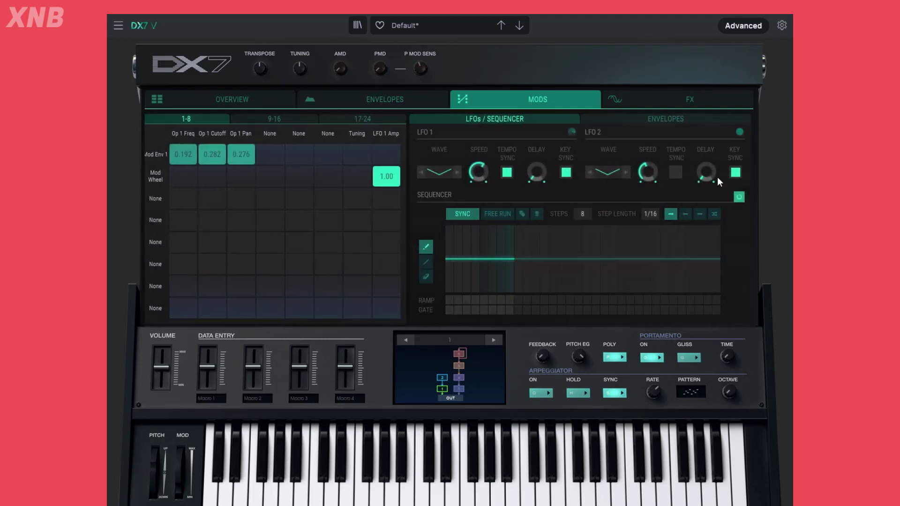
# - Adjust Envelope 1's wide fourth peak to a time of about 0.3050 and a level of about 0.957 beside the matrix
pyautogui.click(676, 121)
pyautogui.click(627, 210)
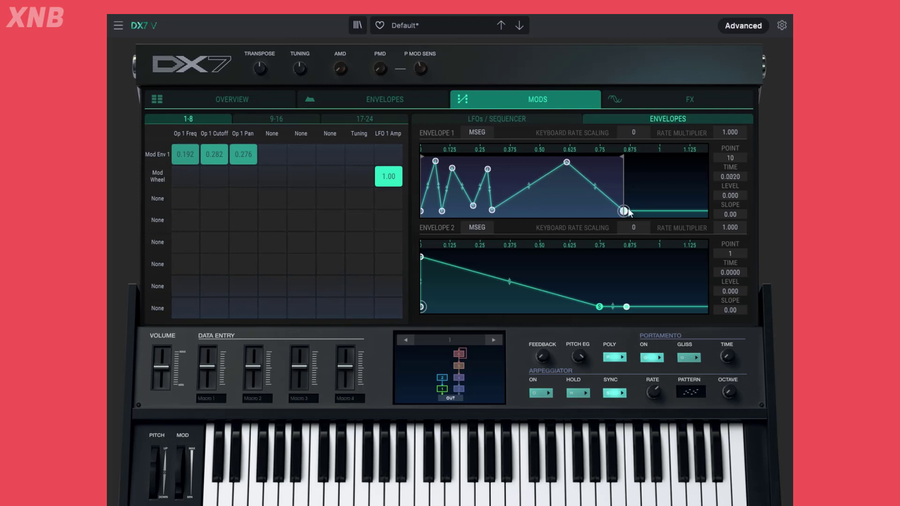
pyautogui.click(403, 107)
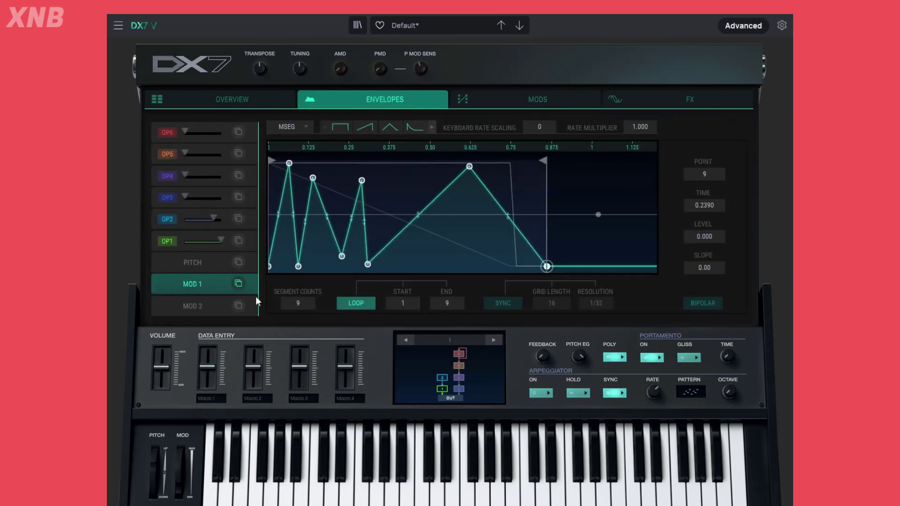
pyautogui.click(529, 97)
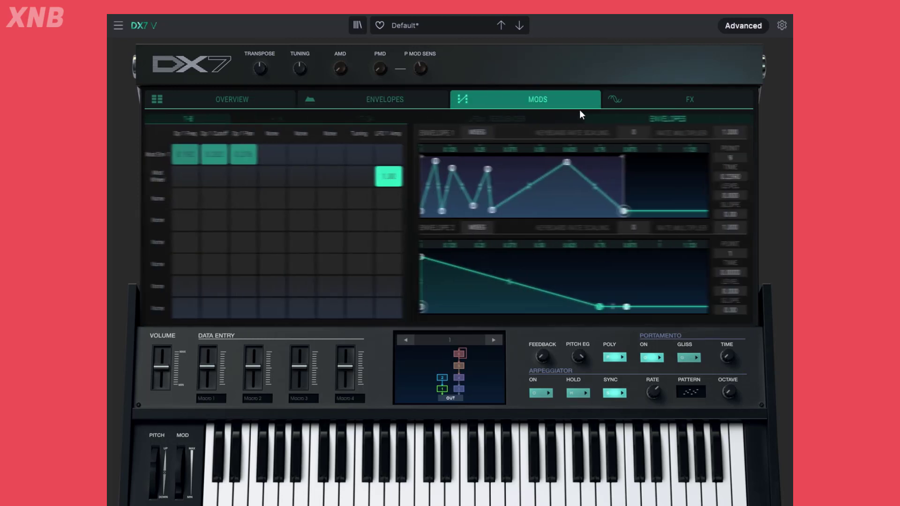
pyautogui.moveTo(567, 162)
pyautogui.mouseDown()
pyautogui.moveTo(568, 194)
pyautogui.moveTo(565, 163)
pyautogui.mouseUp()
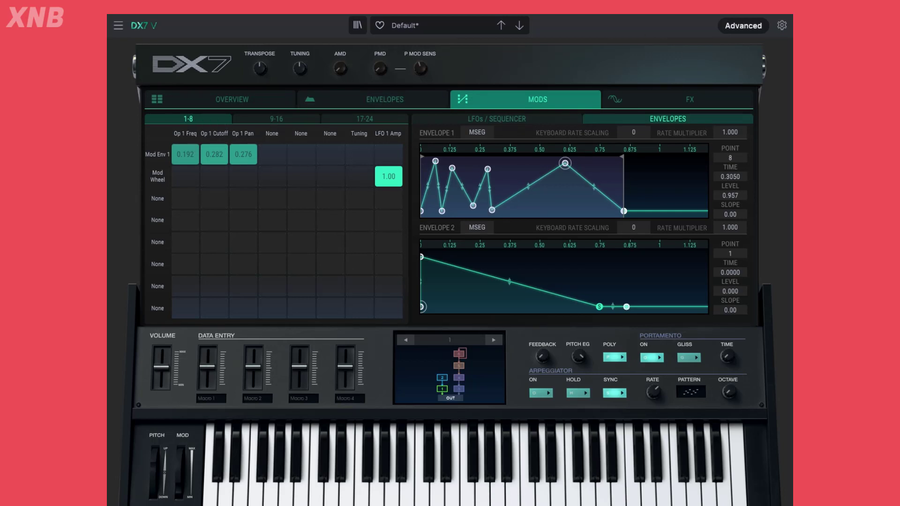
# - Clear the Mod Env 1 amounts on OP 1 Freq, OP 1 Cutoff and OP 1 Pan
pyautogui.doubleClick(194, 151)
pyautogui.doubleClick(214, 154)
pyautogui.doubleClick(243, 154)
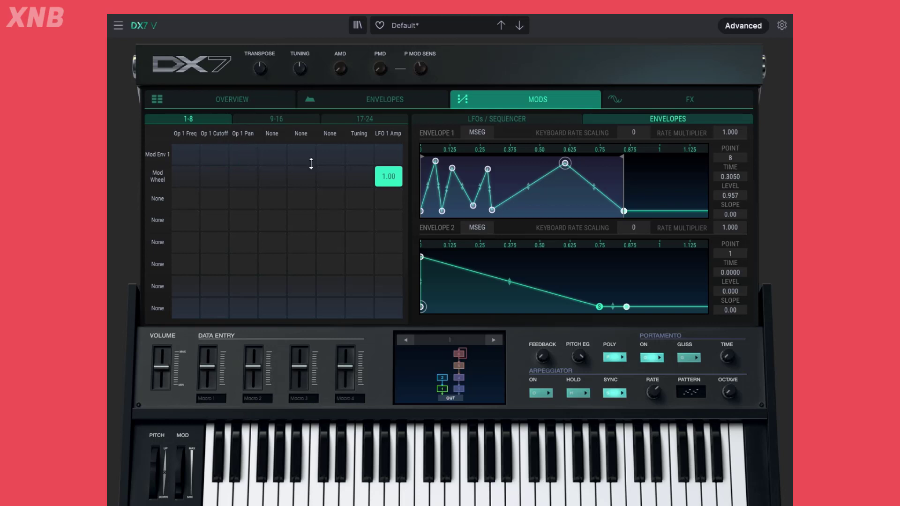
# - Review the modulation sources available for the third slot without choosing one, and return to the full Mod 1 envelope
pyautogui.click(161, 200)
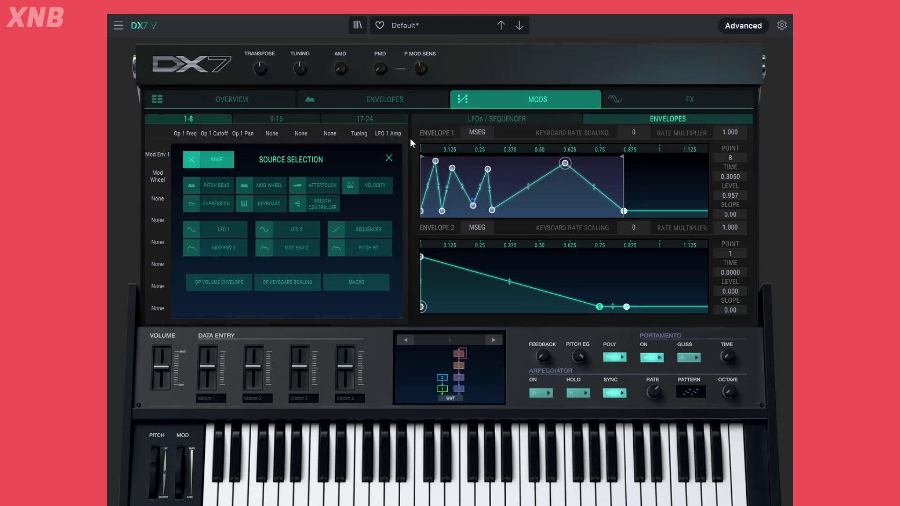
pyautogui.click(389, 158)
pyautogui.click(354, 107)
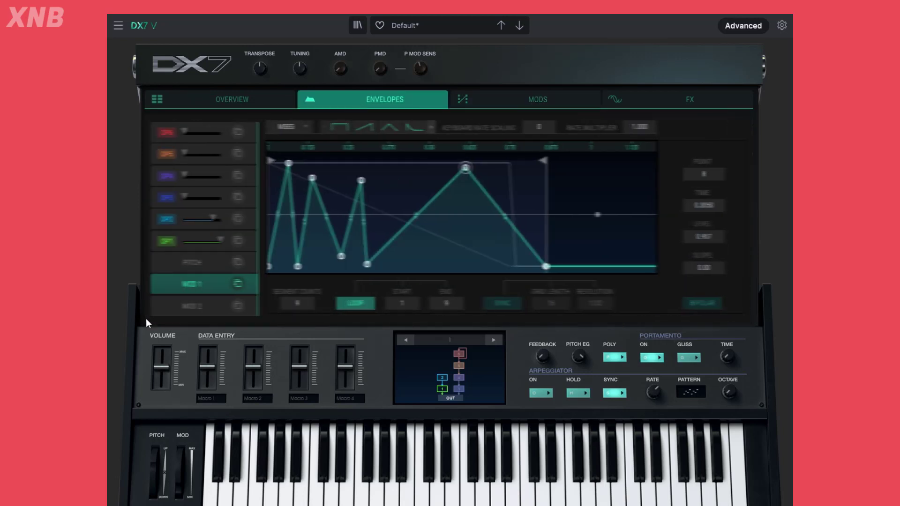
# - Examine the pitch envelope, compare it with the modulation matrix, and locate OP 1's Pitch EG option in the overview
pyautogui.click(209, 261)
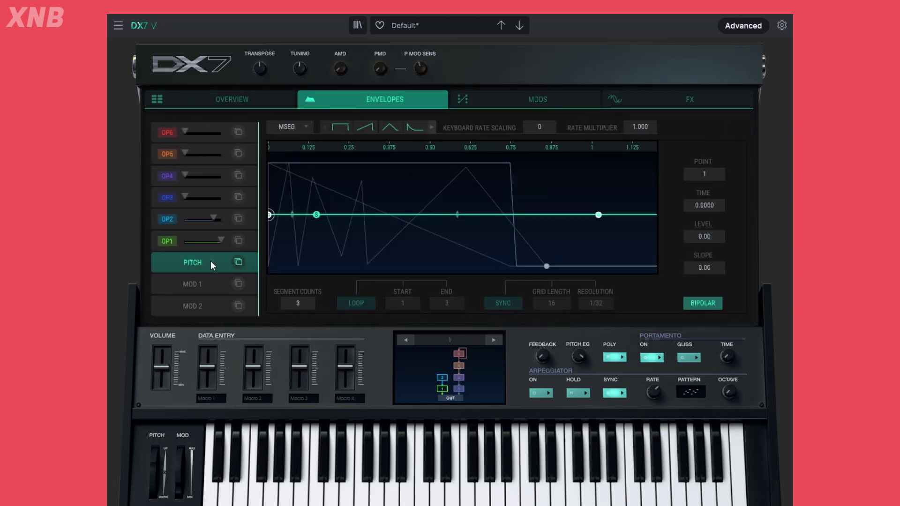
pyautogui.click(548, 99)
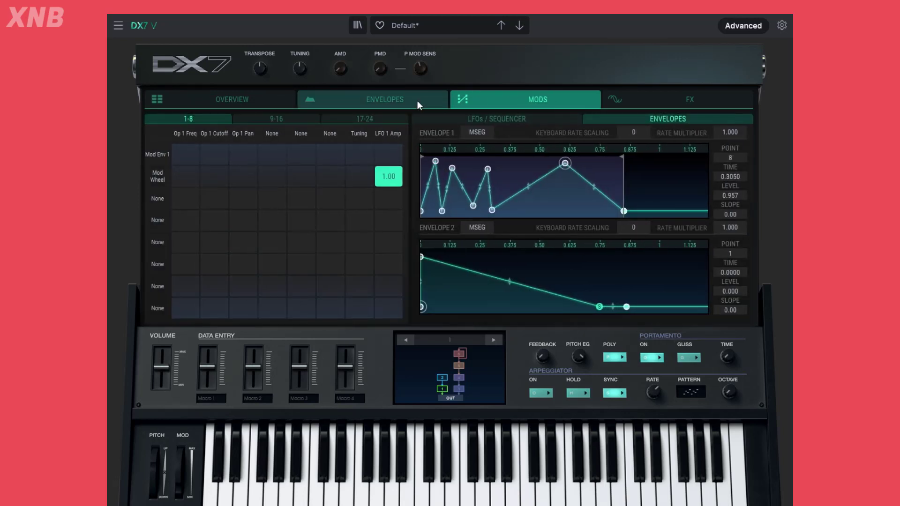
pyautogui.click(417, 101)
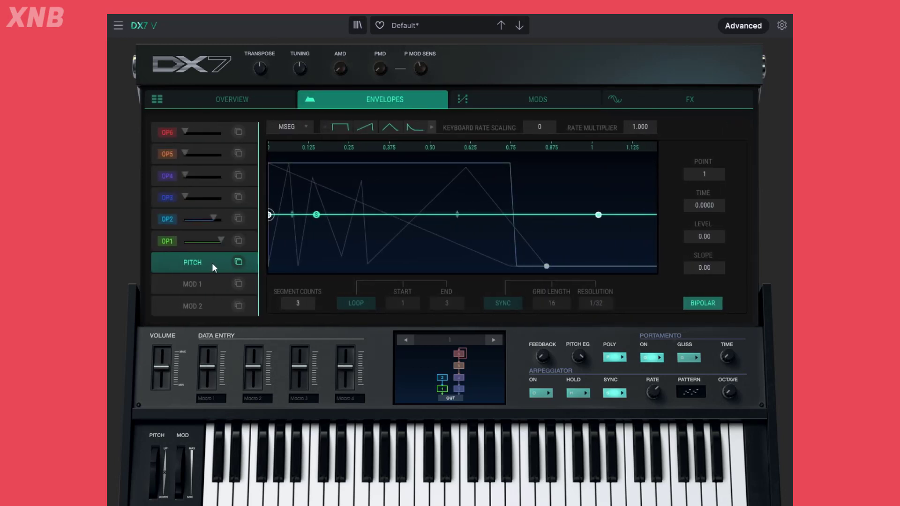
pyautogui.click(241, 93)
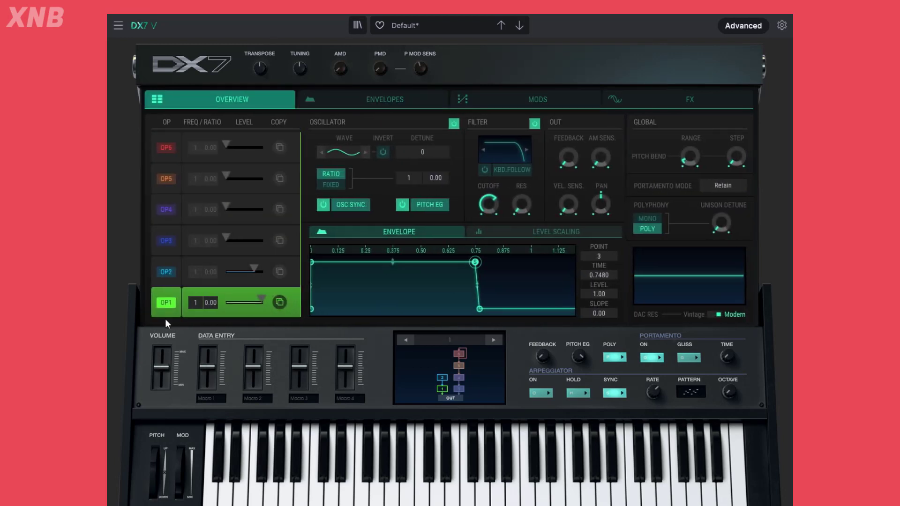
pyautogui.click(431, 212)
# - Assign Macro 1 as the third modulation source in the matrix
pyautogui.click(515, 98)
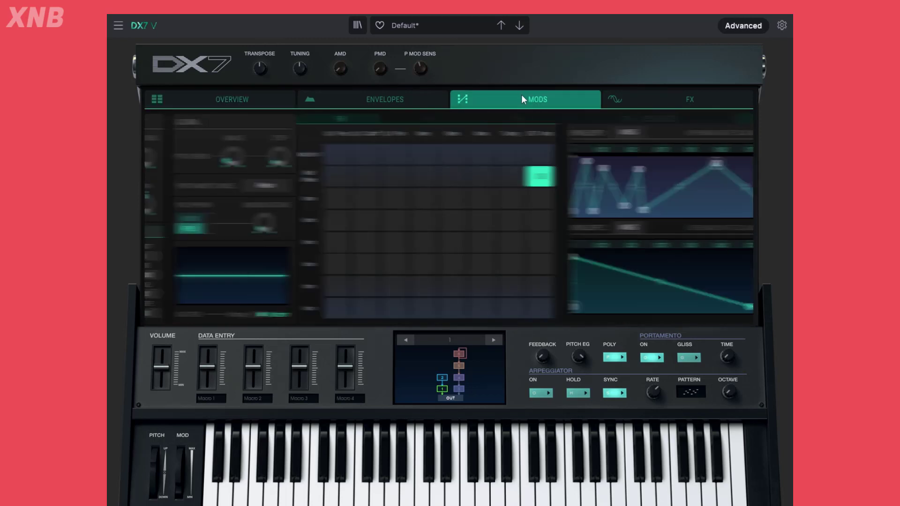
pyautogui.click(163, 199)
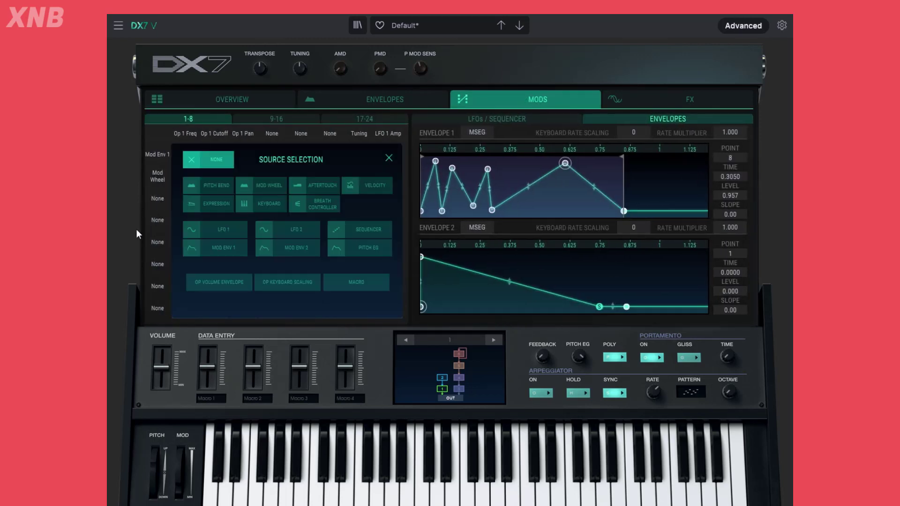
pyautogui.click(362, 281)
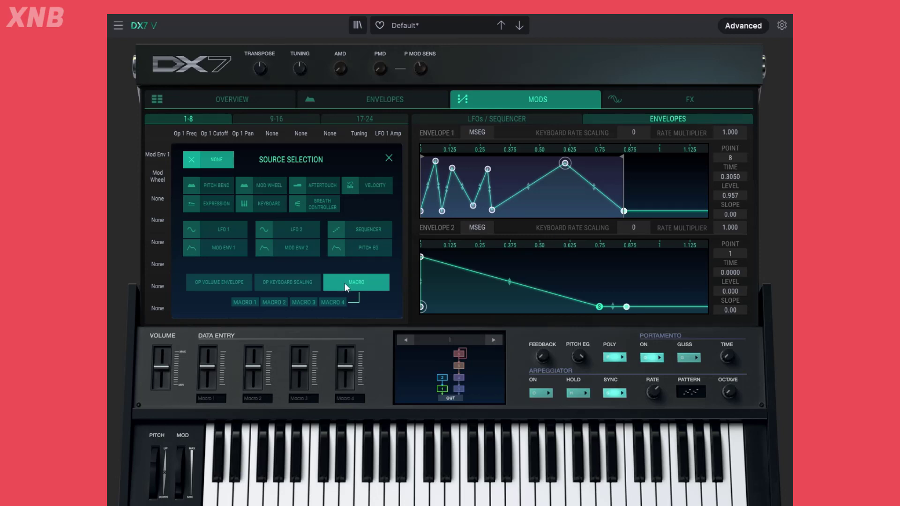
pyautogui.click(242, 303)
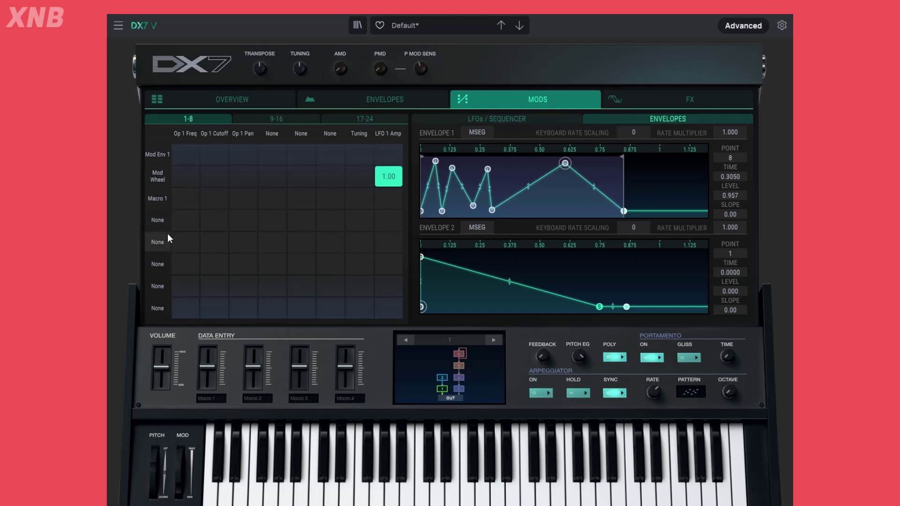
# - Set the Macro 1 modulation amounts on OP 1 Freq, OP 1 Cutoff and OP 1 Pan to 1.00 each
pyautogui.click(183, 201)
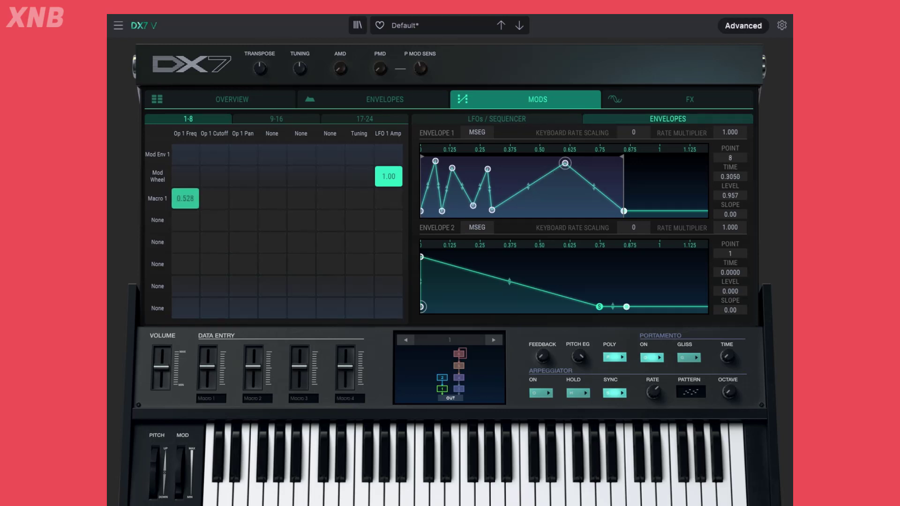
pyautogui.click(209, 196)
pyautogui.click(253, 200)
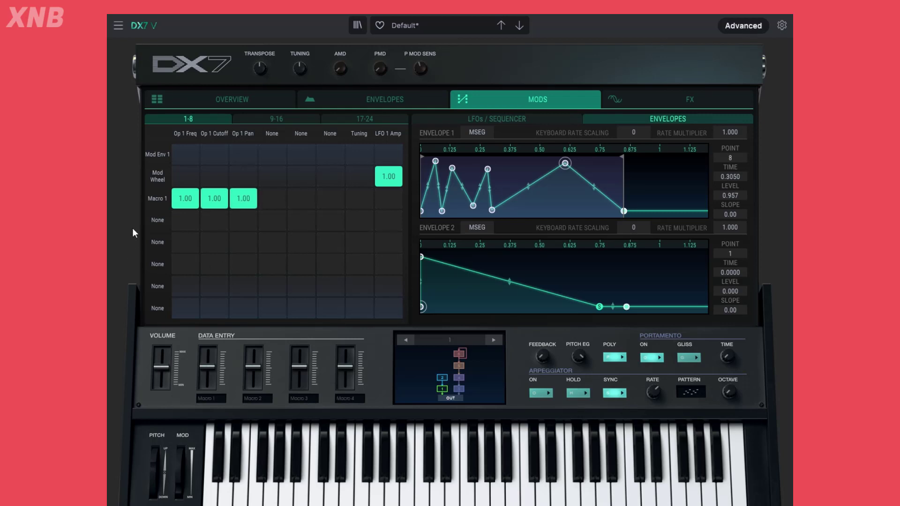
# - Sweep Macro 1 around its centre during playback, lowering it to about -28% and raising it above centre
pyautogui.moveTo(213, 367)
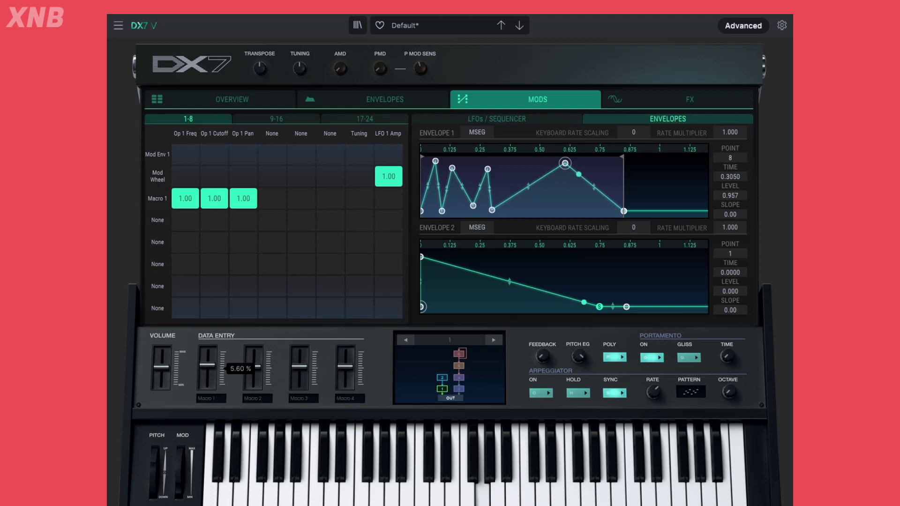
pyautogui.moveTo(205, 367); pyautogui.dragTo(210, 373)
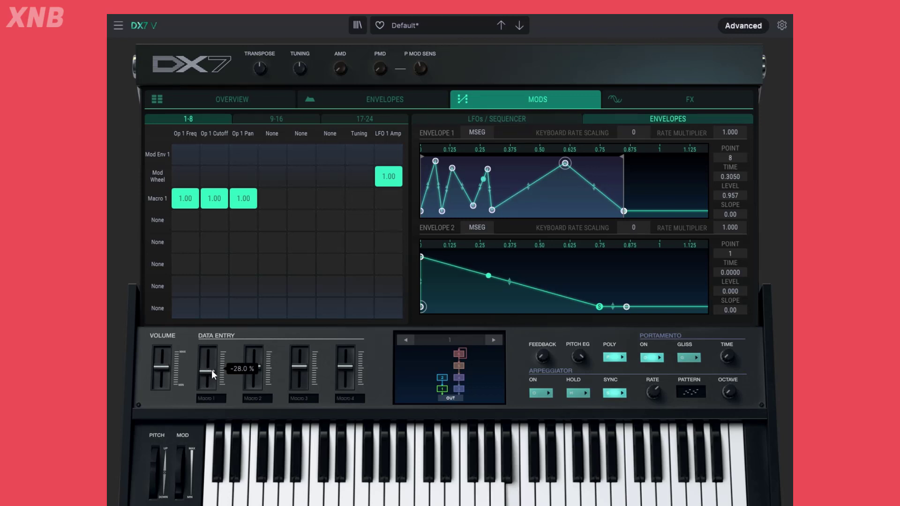
pyautogui.moveTo(212, 369); pyautogui.dragTo(211, 357)
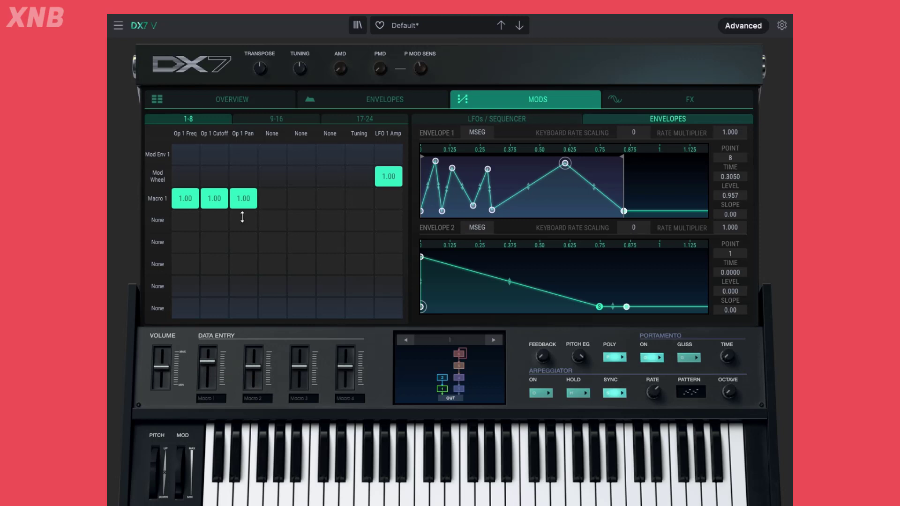
# - Show the LFOs and sequencer beside the matrix, vary Macro 1 down to about -29.6%, and reset it to its centre
pyautogui.click(499, 120)
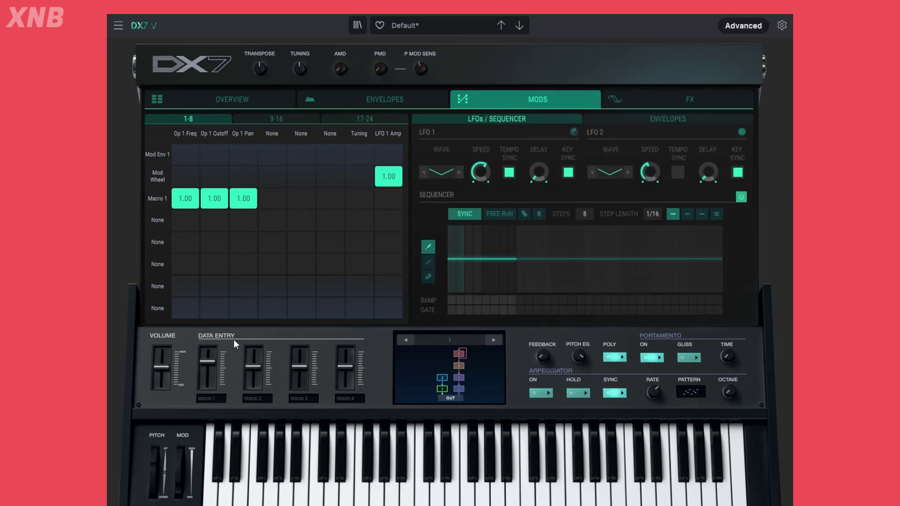
pyautogui.moveTo(209, 360); pyautogui.dragTo(210, 372)
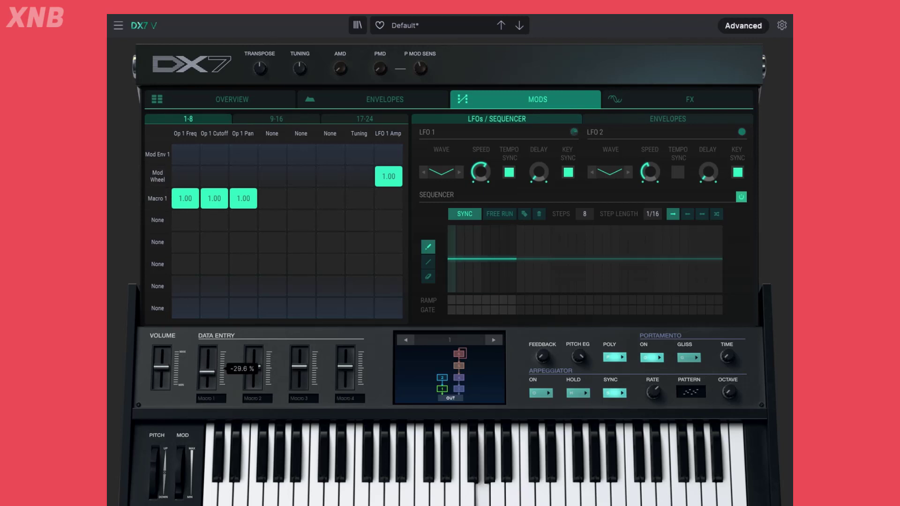
pyautogui.doubleClick(208, 376)
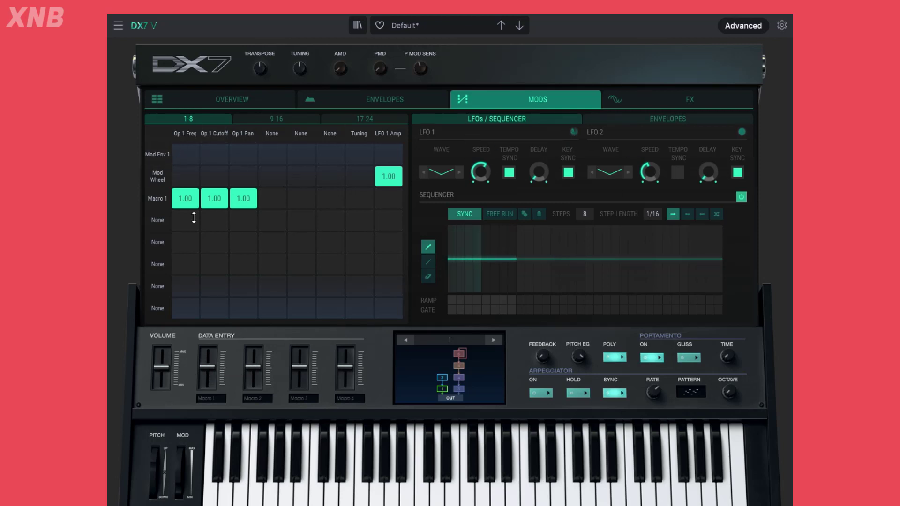
pyautogui.moveTo(208, 367); pyautogui.dragTo(208, 366)
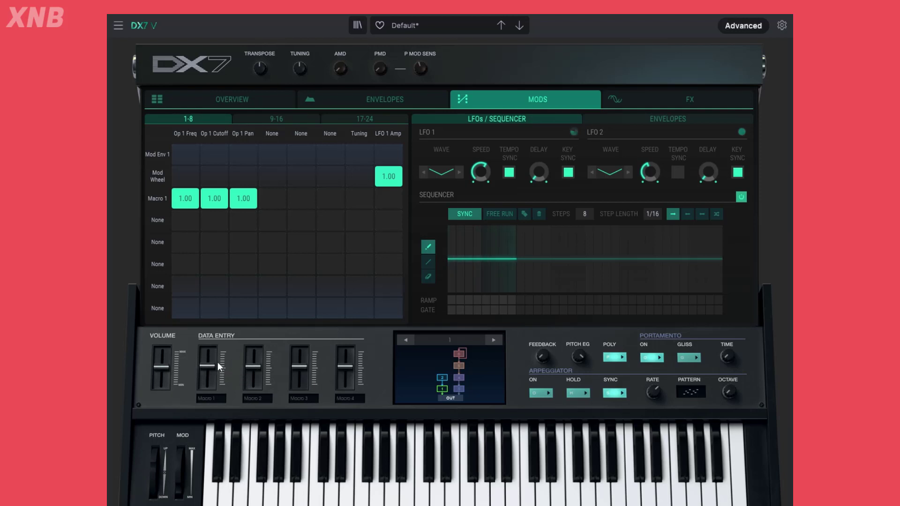
pyautogui.moveTo(212, 364)
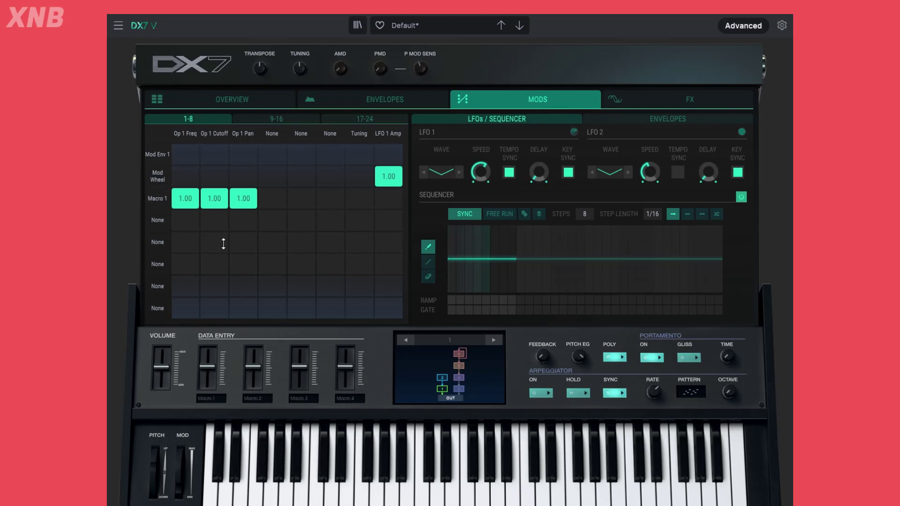
pyautogui.moveTo(211, 367); pyautogui.dragTo(215, 370)
pyautogui.doubleClick(211, 366)
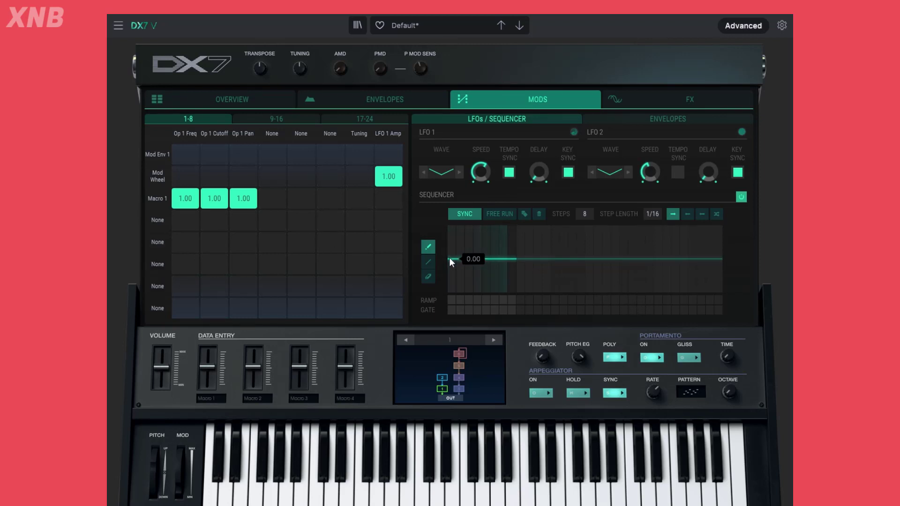
# - Replace Mod Env 1 as the first modulation source, trying LFO 2 and settling on LFO 1
pyautogui.click(156, 154)
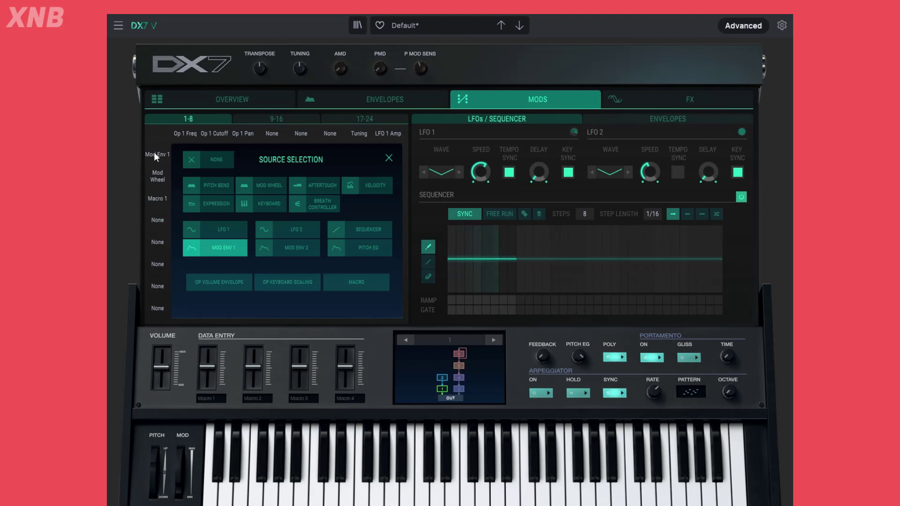
pyautogui.click(388, 158)
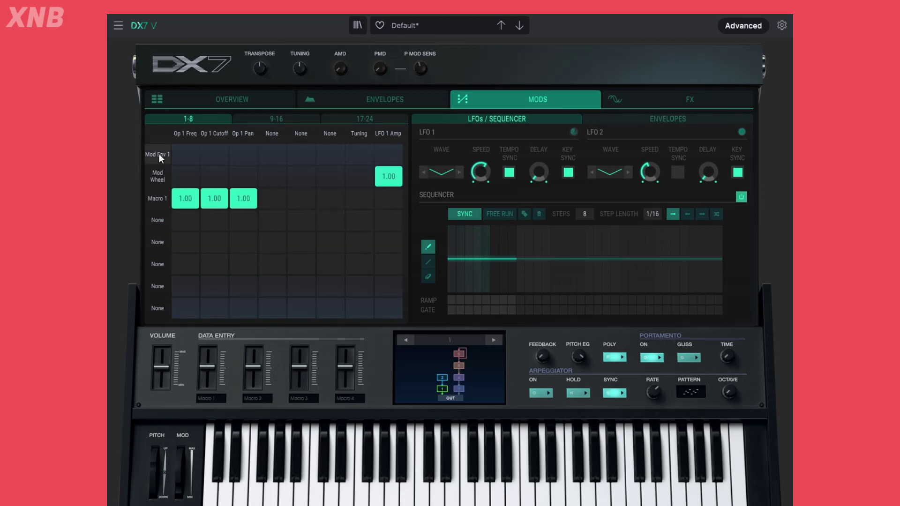
pyautogui.click(159, 154)
pyautogui.click(309, 231)
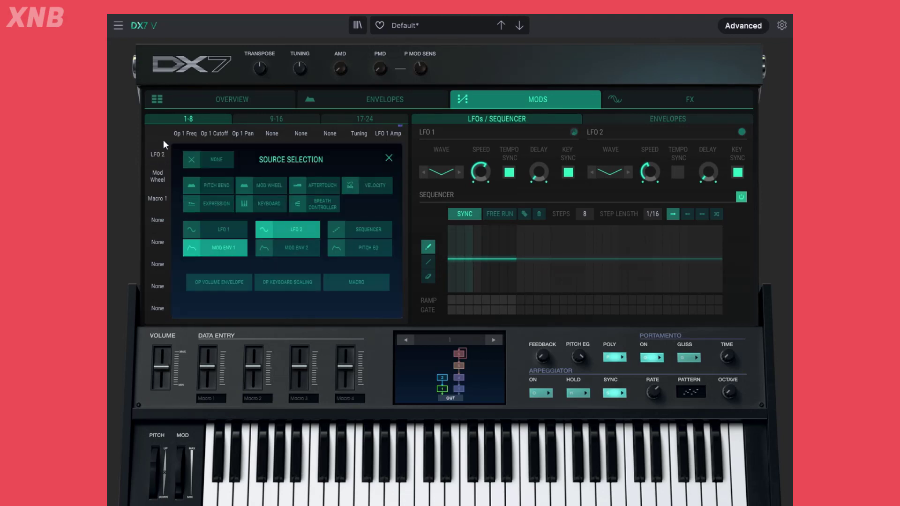
pyautogui.click(155, 153)
pyautogui.click(224, 229)
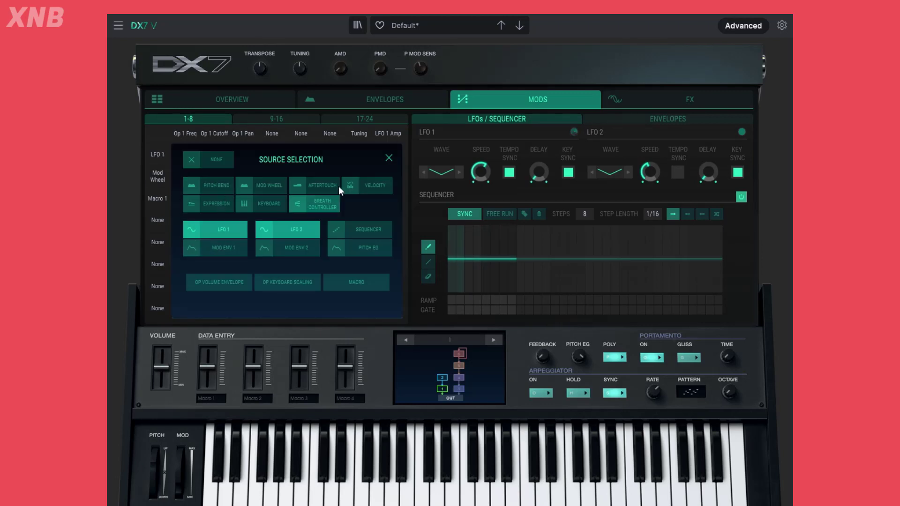
# - Review the modulation destinations available for slot 7 without changing it, and bring up the effects page
pyautogui.click(360, 134)
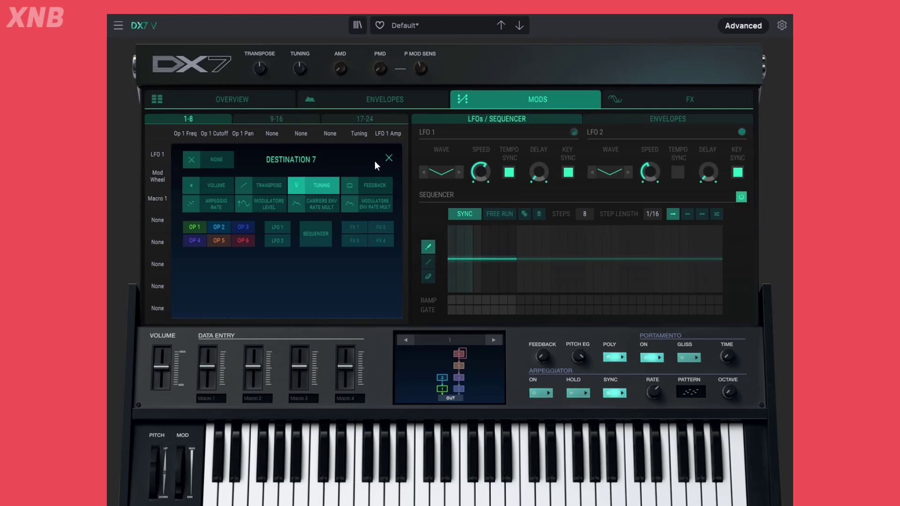
pyautogui.click(388, 158)
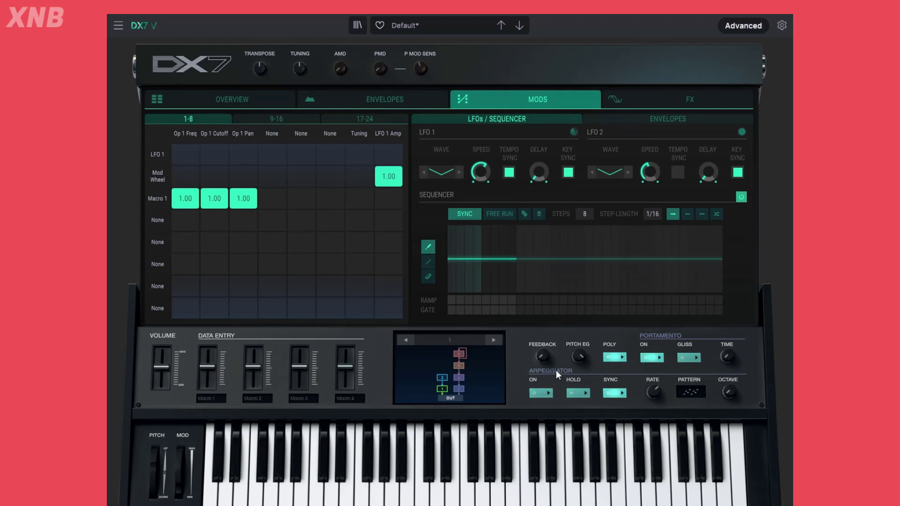
pyautogui.click(657, 95)
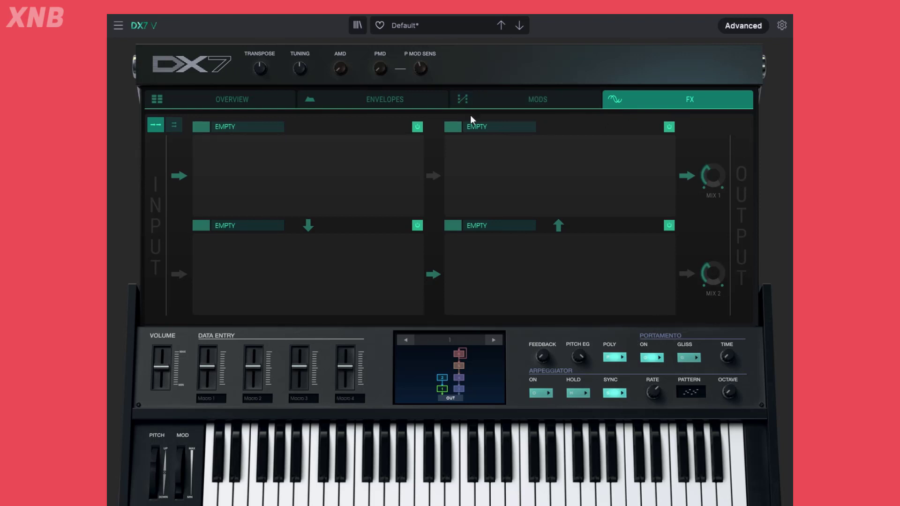
# - Try Phaser, Analog Delay and Delay in FX slot 1, and set the slot back to Empty
pyautogui.click(247, 128)
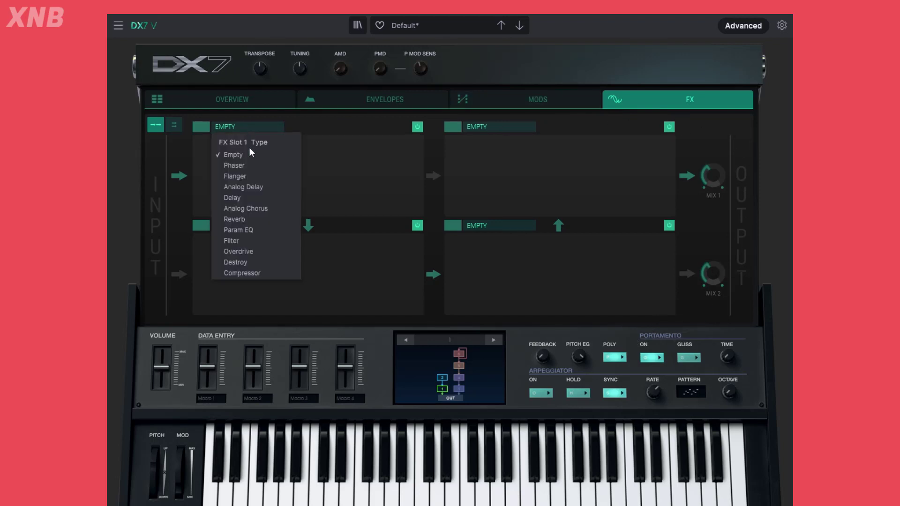
pyautogui.click(233, 166)
pyautogui.click(265, 125)
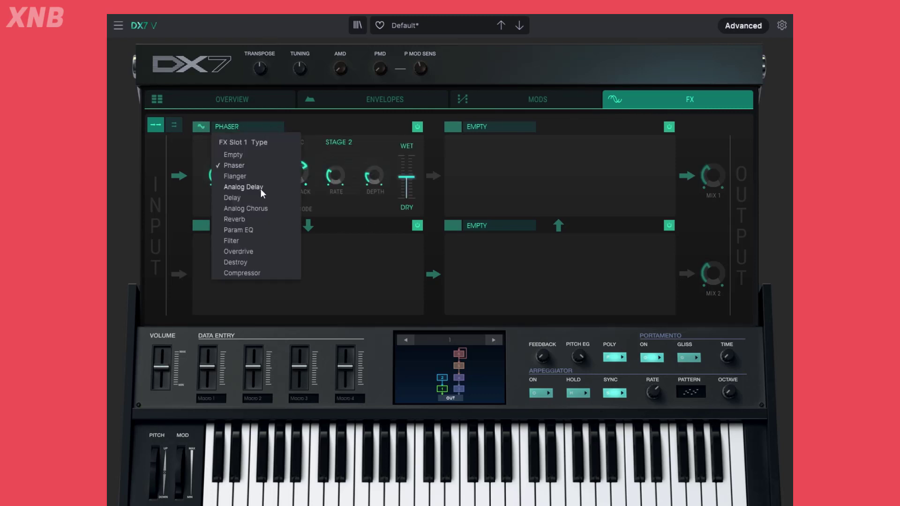
pyautogui.click(250, 182)
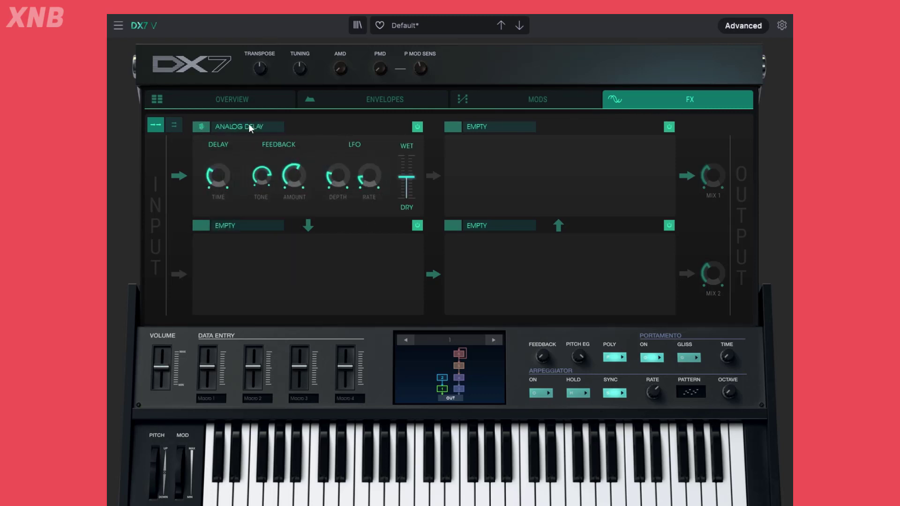
pyautogui.click(261, 128)
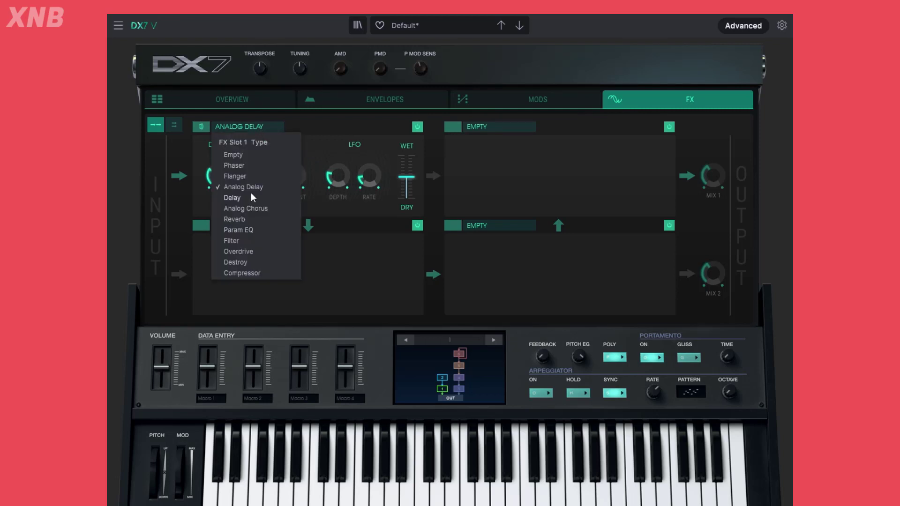
pyautogui.click(250, 197)
pyautogui.click(269, 127)
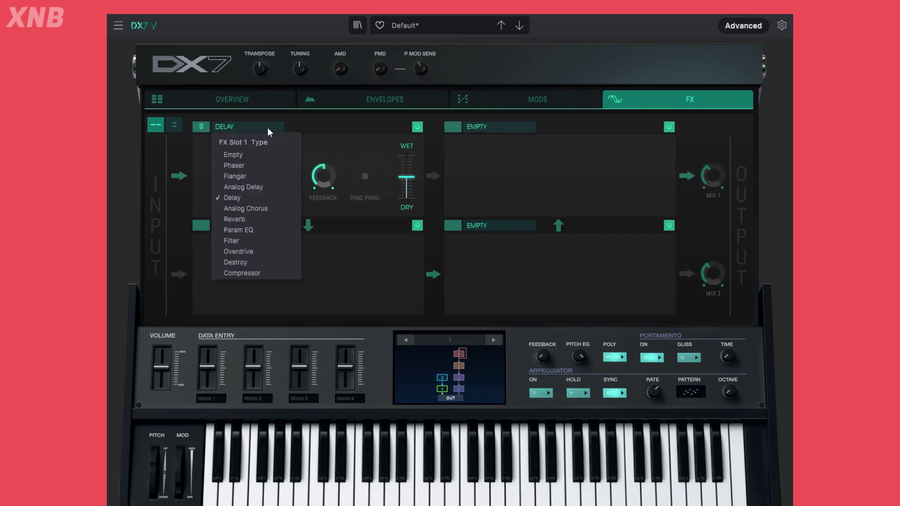
pyautogui.click(246, 156)
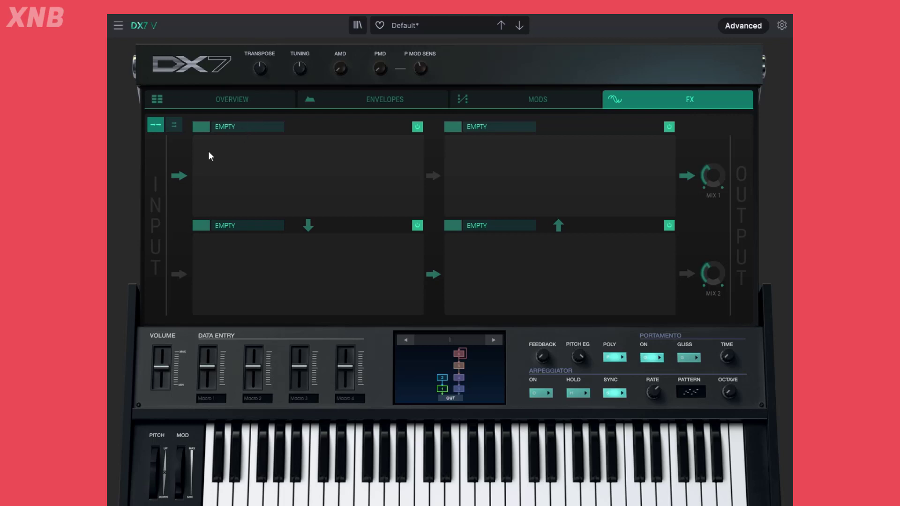
# - Load a Flanger in FX slot 1 and a Phaser in each of the two lower effect slots
pyautogui.click(245, 124)
pyautogui.click(243, 176)
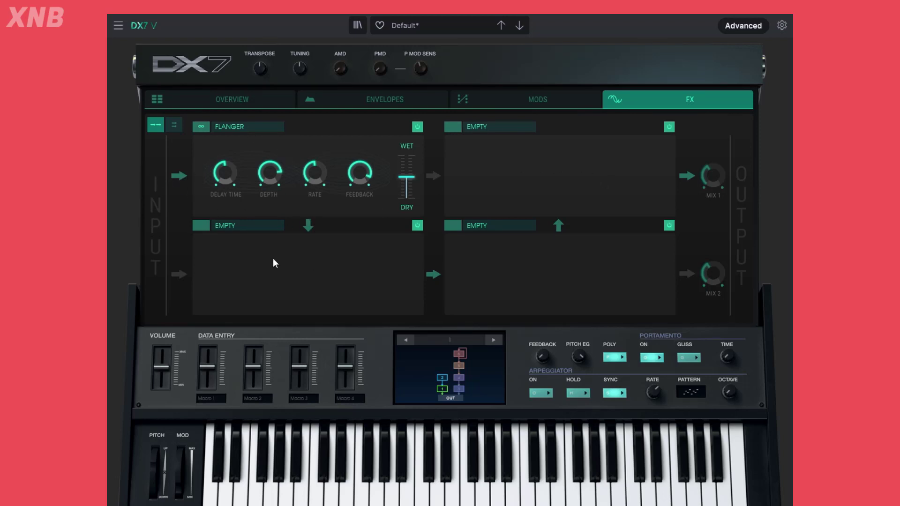
pyautogui.click(238, 224)
pyautogui.click(237, 263)
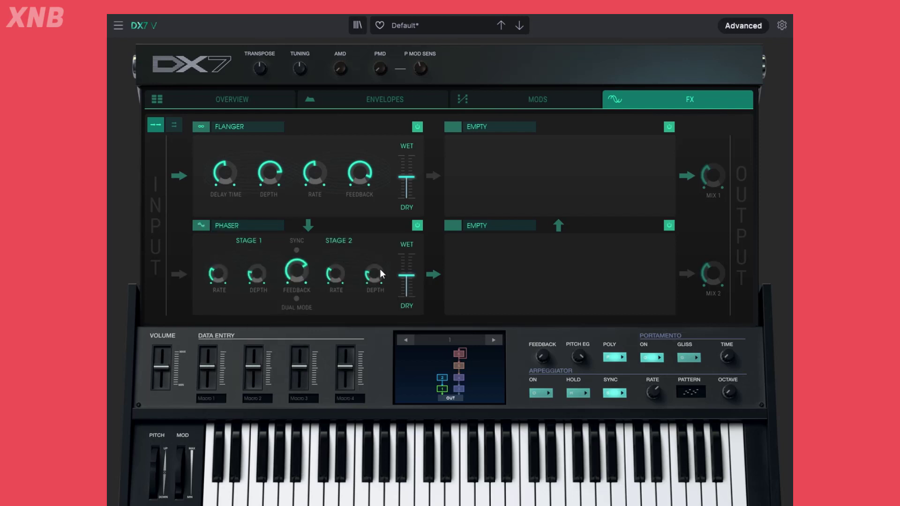
pyautogui.click(496, 226)
pyautogui.click(498, 266)
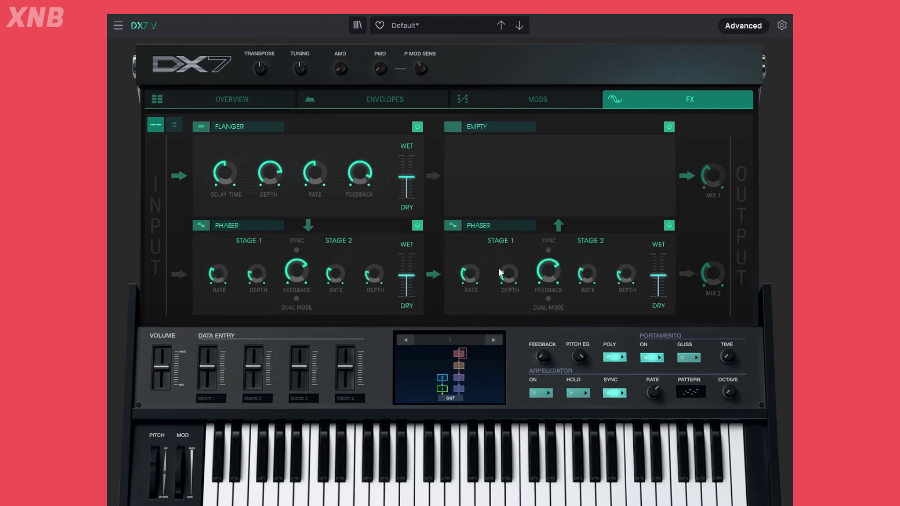
# - Load a Flanger in the remaining empty upper effect slot, and reset the patch by reloading the Default template
pyautogui.click(502, 126)
pyautogui.click(510, 182)
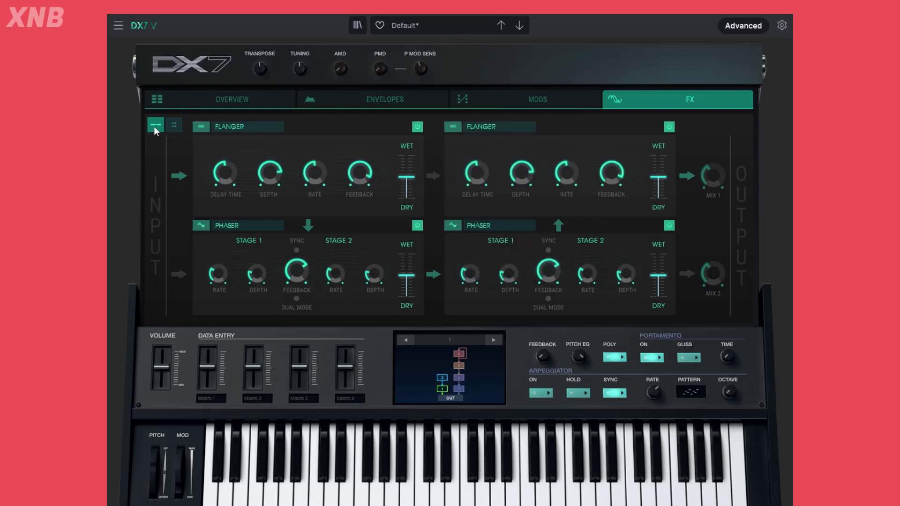
pyautogui.click(488, 32)
pyautogui.moveTo(440, 184)
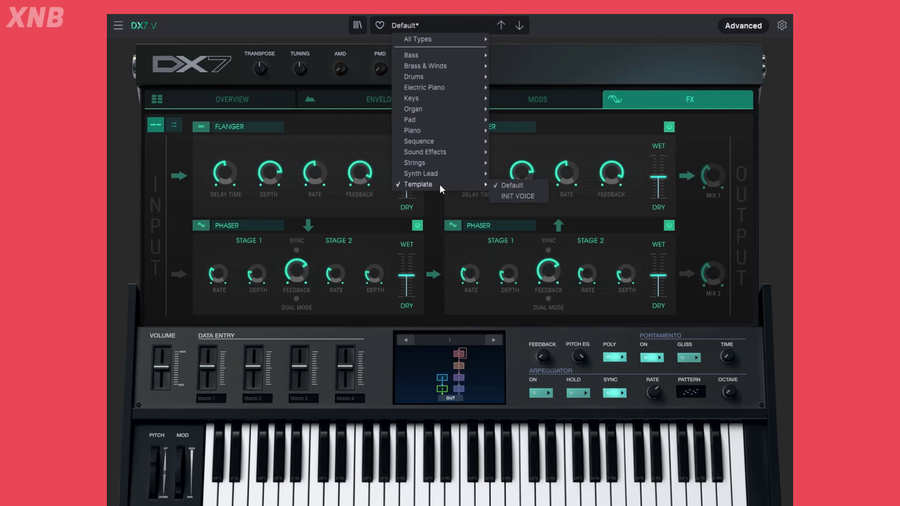
pyautogui.click(525, 186)
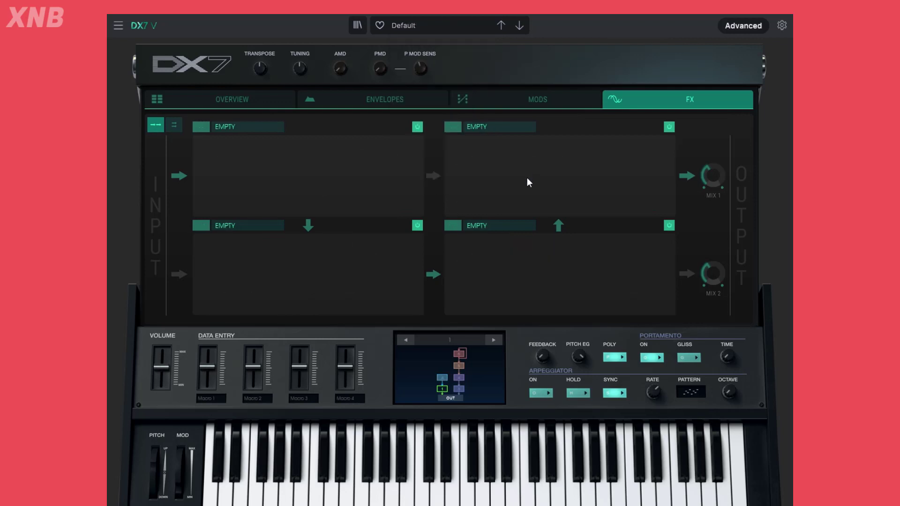
# - Switch the effects to parallel routing with a Flanger feeding a Phaser on the upper path, and try its Mix 1 level
pyautogui.click(175, 125)
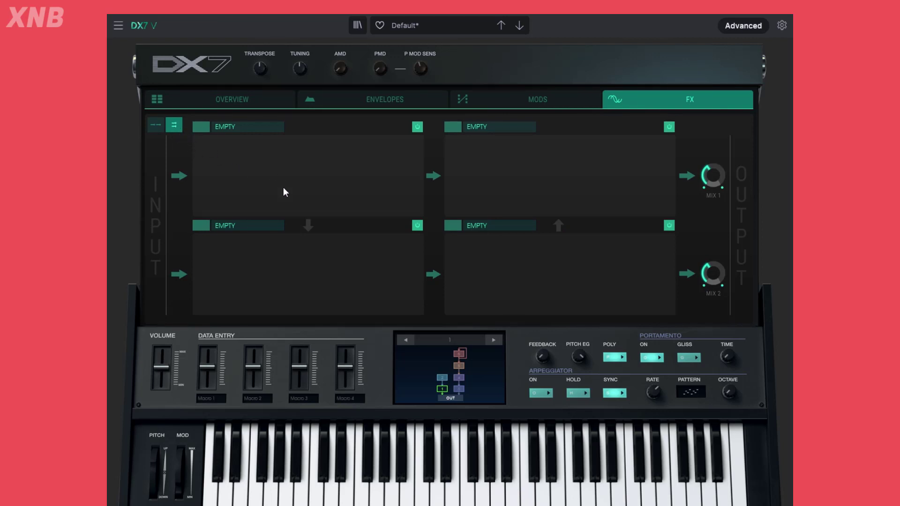
pyautogui.click(250, 132)
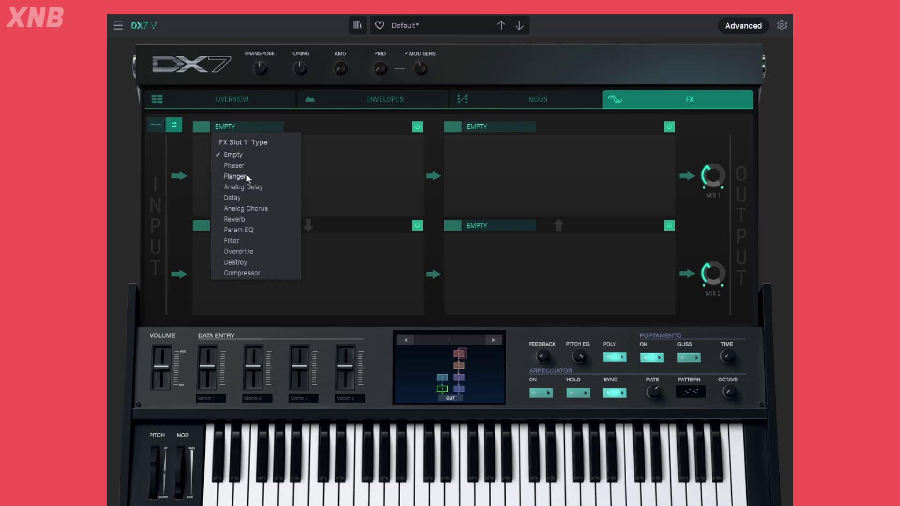
pyautogui.click(227, 176)
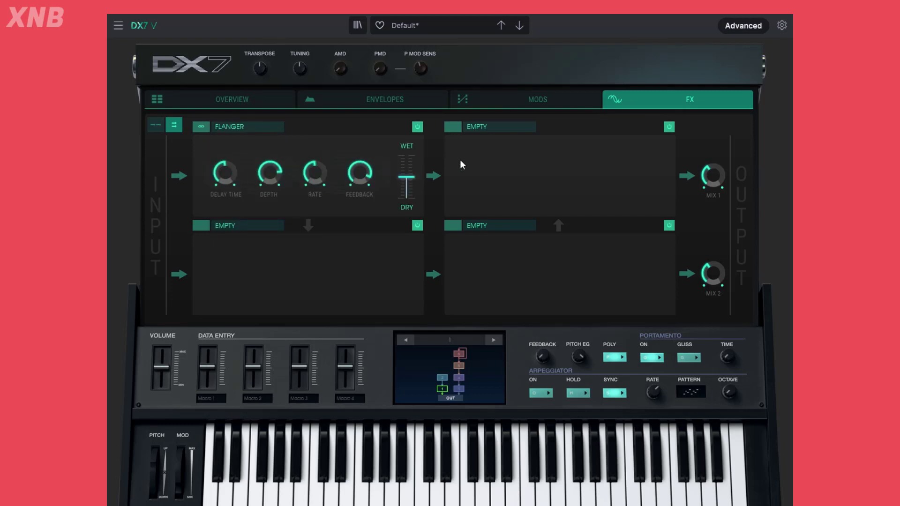
pyautogui.click(513, 130)
pyautogui.click(502, 167)
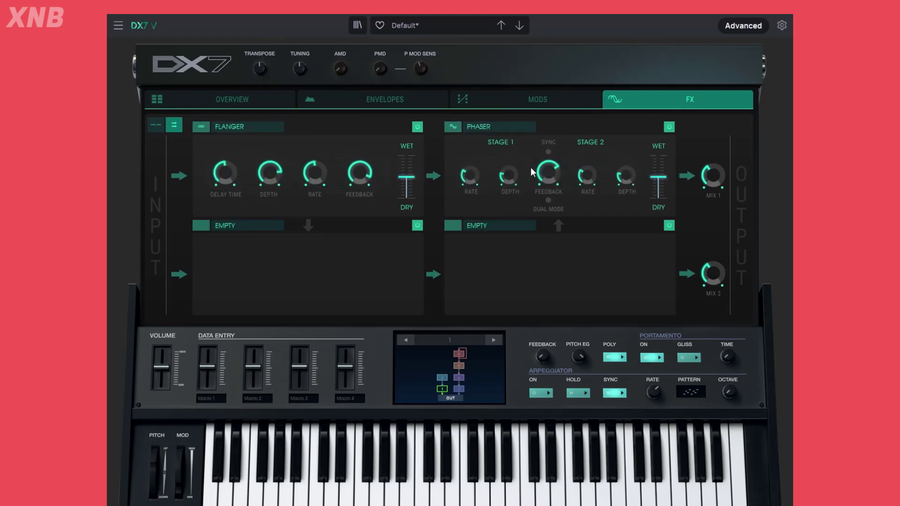
pyautogui.moveTo(713, 176); pyautogui.dragTo(717, 199)
# - Load an Analog Chorus in both lower effect slots, and lower that path's level with Mix 2
pyautogui.click(246, 226)
pyautogui.click(239, 307)
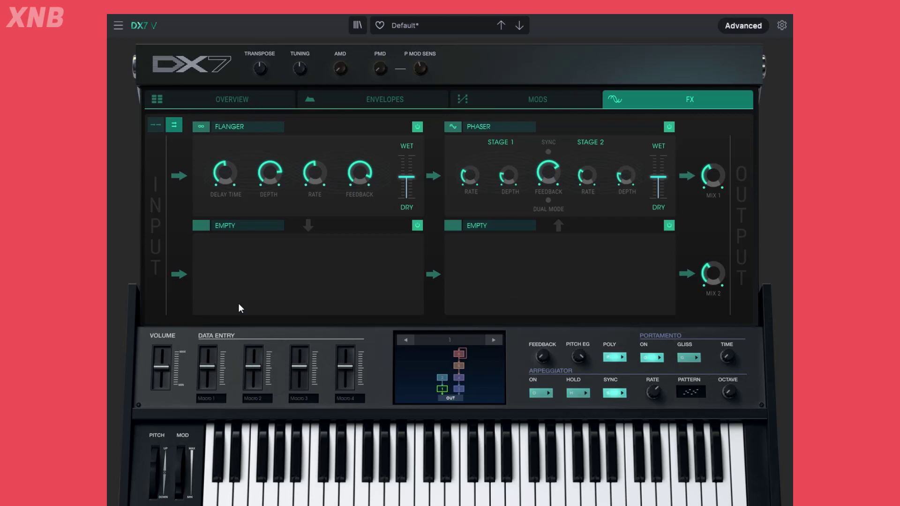
pyautogui.click(495, 226)
pyautogui.click(505, 310)
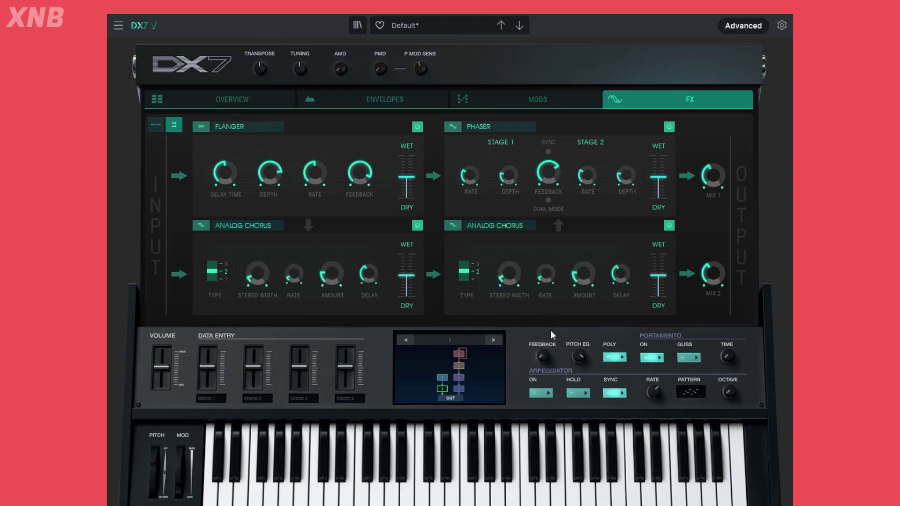
pyautogui.moveTo(708, 277); pyautogui.dragTo(709, 310)
pyautogui.moveTo(707, 277)
# - Reload the Default template preset to clear the parallel effects setup
pyautogui.click(426, 30)
pyautogui.moveTo(429, 184)
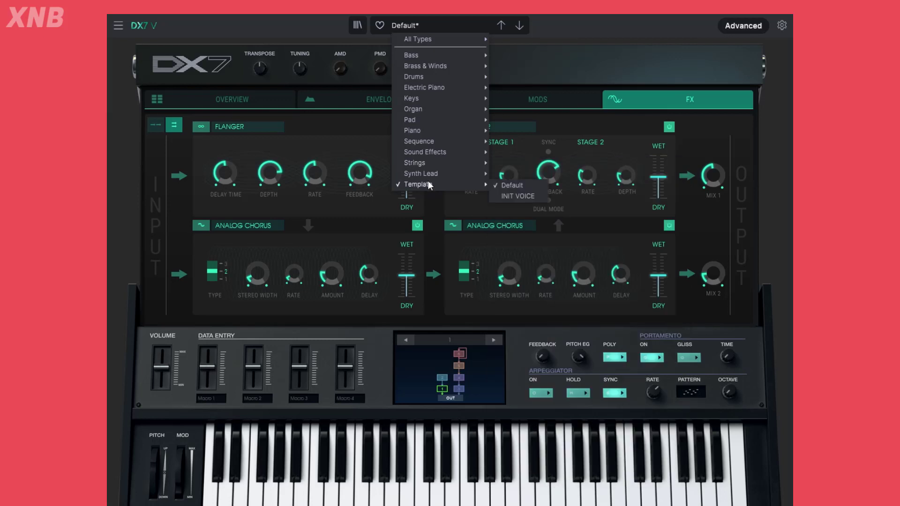
pyautogui.click(530, 185)
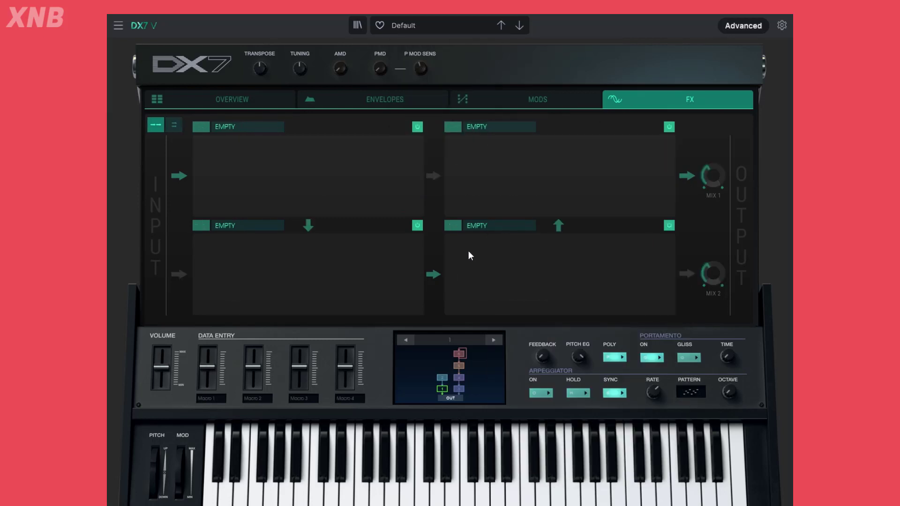
# - Bring up the modulation page and examine the sequencer's step grid
pyautogui.click(519, 102)
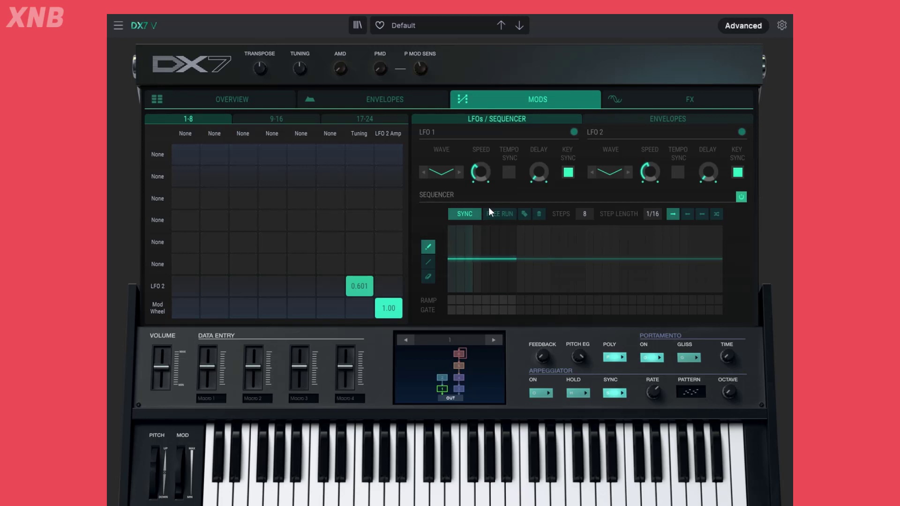
pyautogui.moveTo(515, 274)
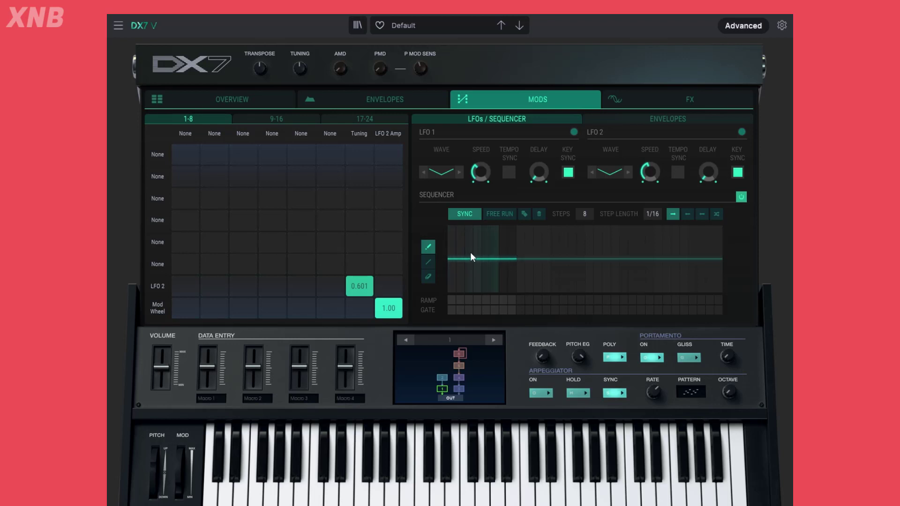
pyautogui.moveTo(473, 257)
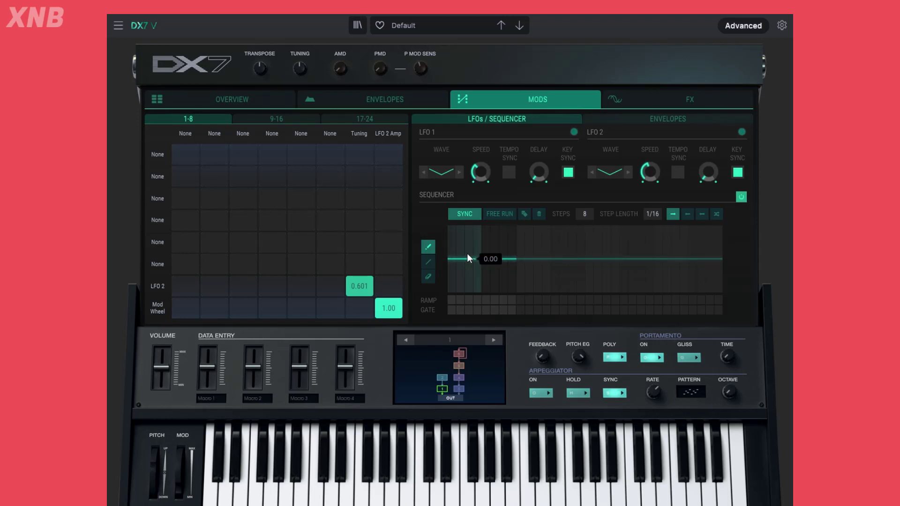